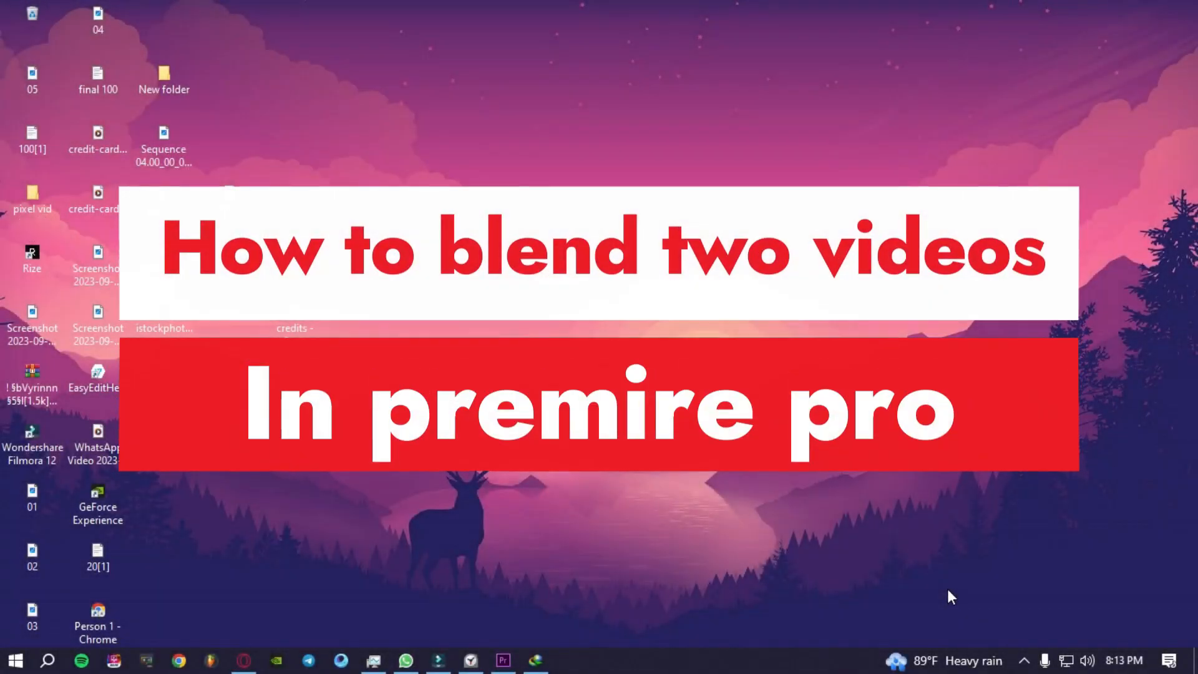
Switch to Internet Download Manager to look through the downloaded stock footage.
left_click(535, 660)
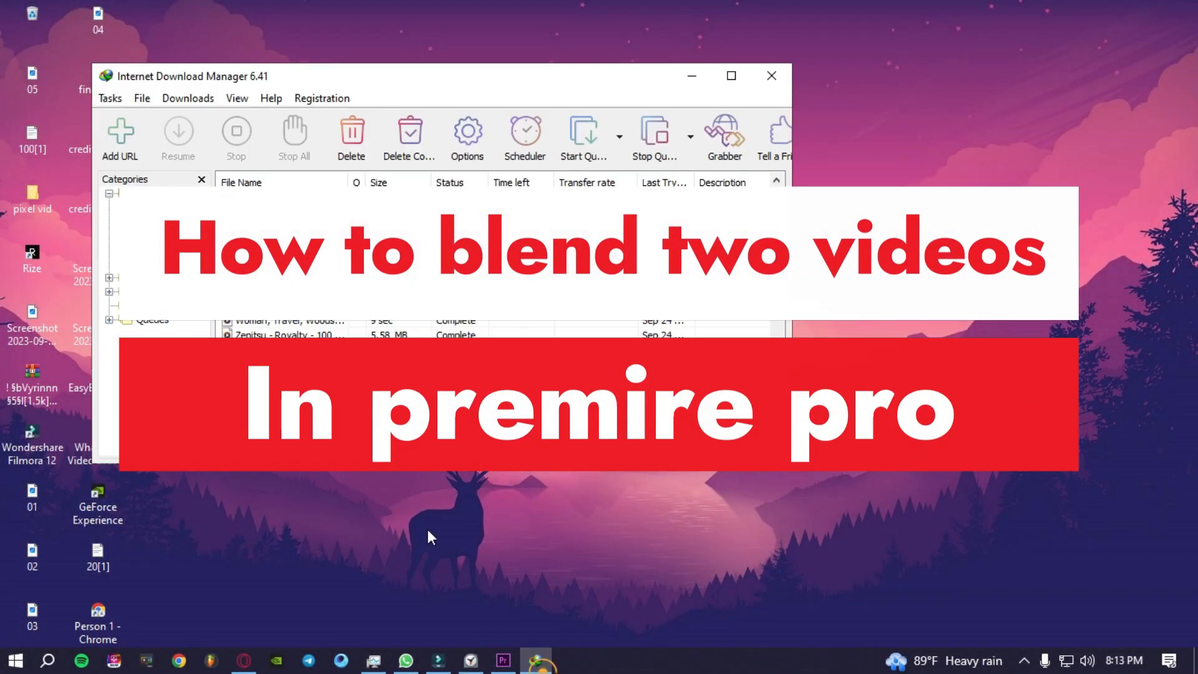
left_click_drag(334, 405, 156, 292)
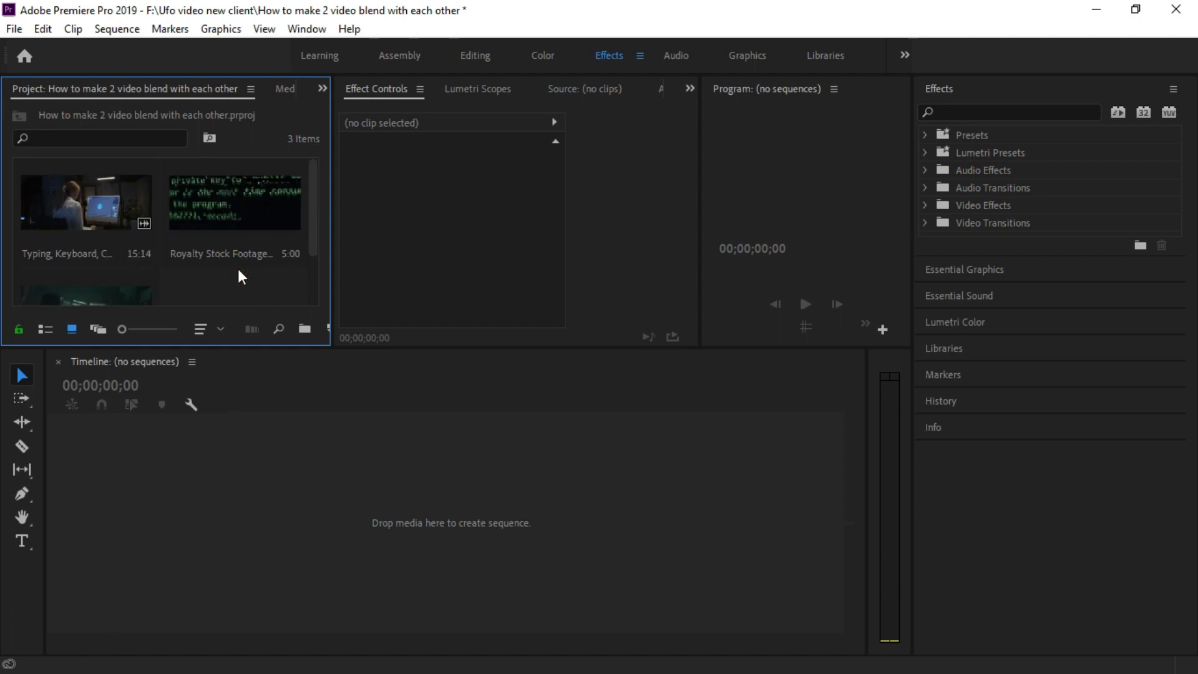
Create a sequence from the Typing, Keyboard, Computer, Desk clip and widen the Program monitor.
left_click(79, 255)
left_click_drag(79, 256, 176, 510)
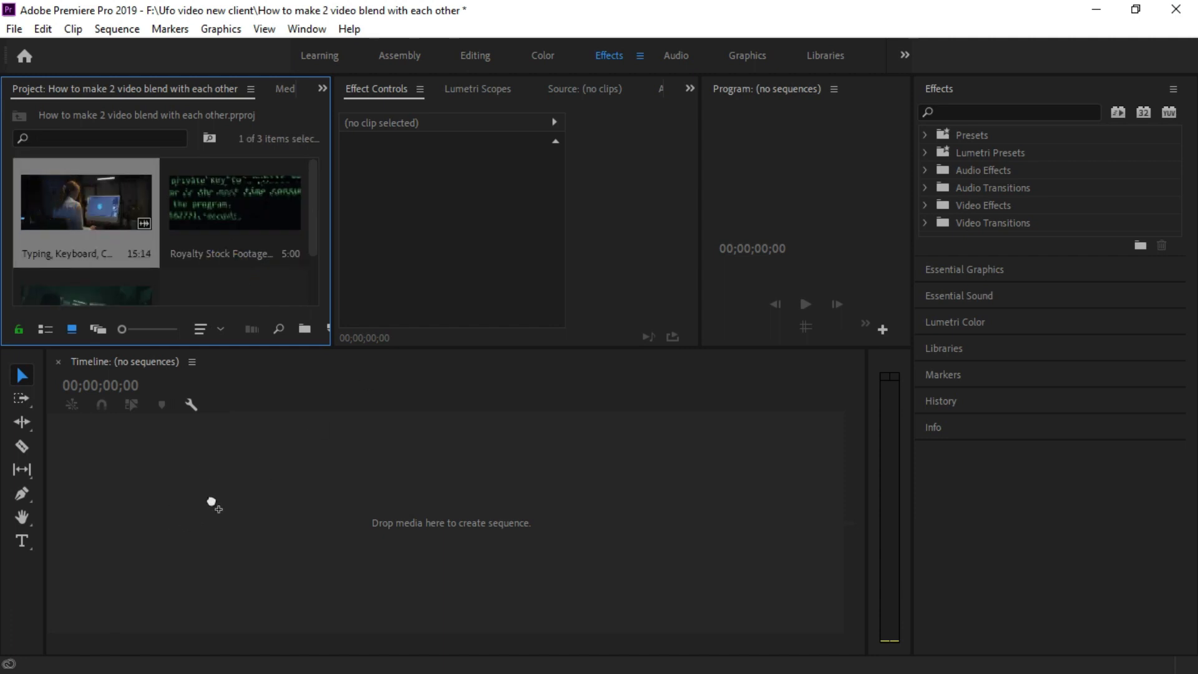
left_click_drag(328, 511, 394, 550)
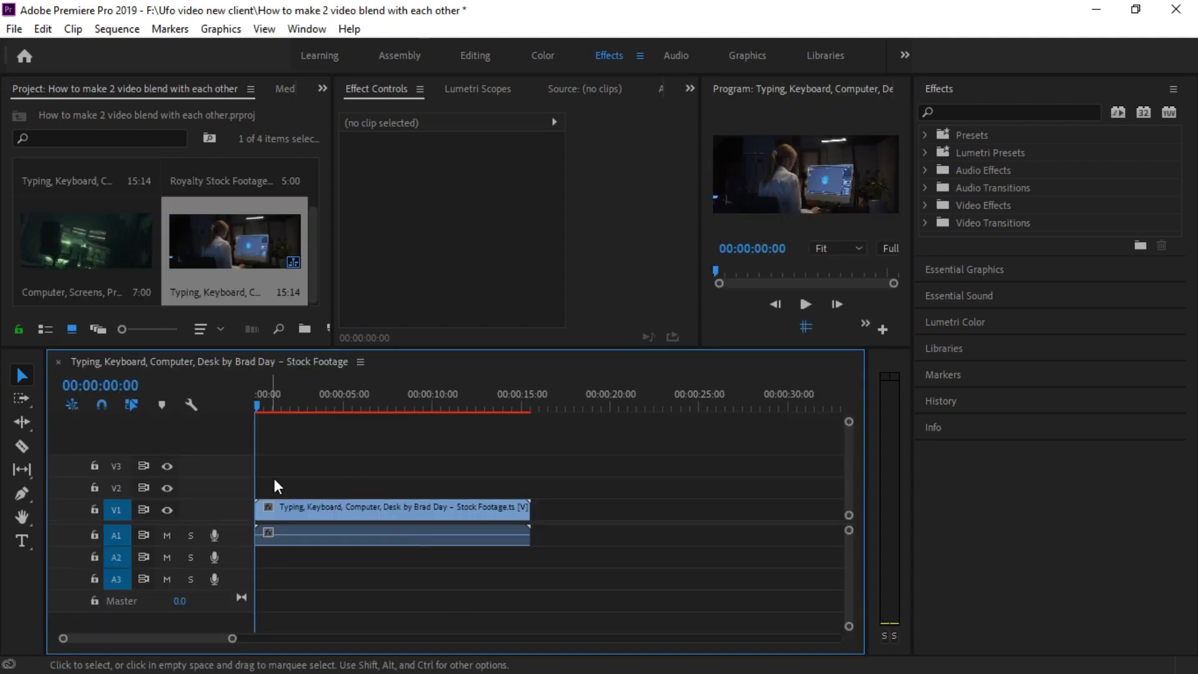
scroll(296, 490, "up", 3)
scroll(296, 490, "down", 5)
scroll(295, 491, "up", 2)
scroll(294, 499, "down", 2)
left_click_drag(702, 232, 426, 232)
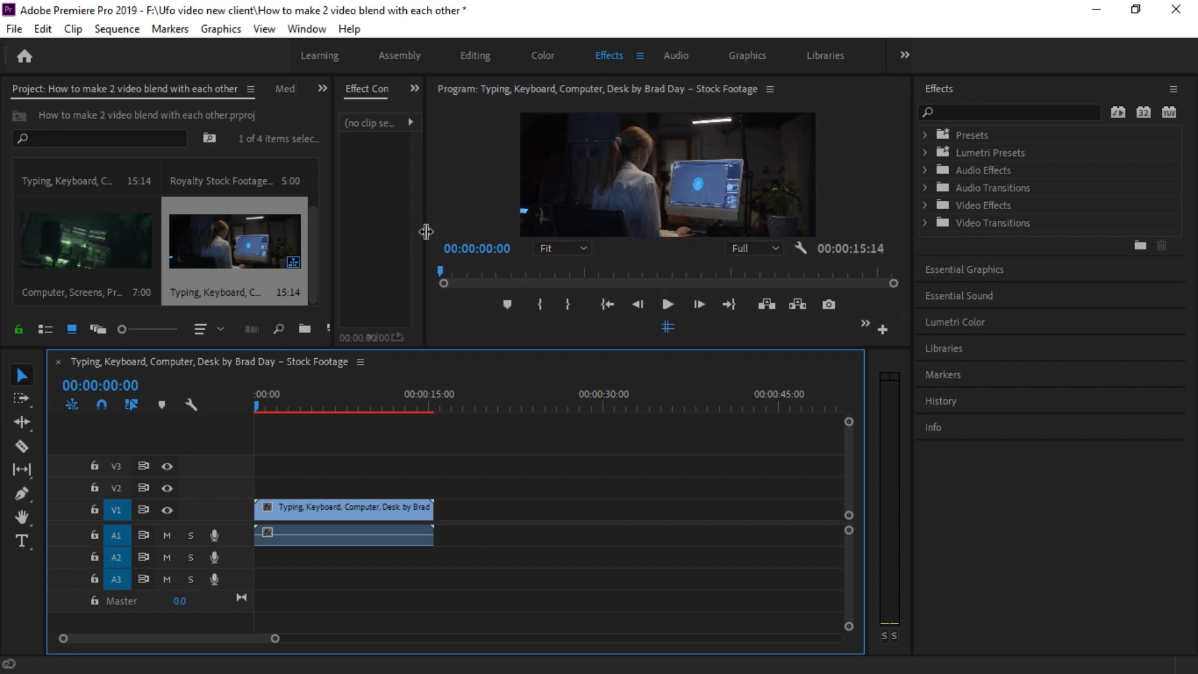
Place the Royalty Stock Footage clip on track V2 at the sequence start, above the Typing, Keyboard clip.
left_click(74, 248)
scroll(75, 249, "up", 2)
left_click(249, 194)
left_click(119, 297)
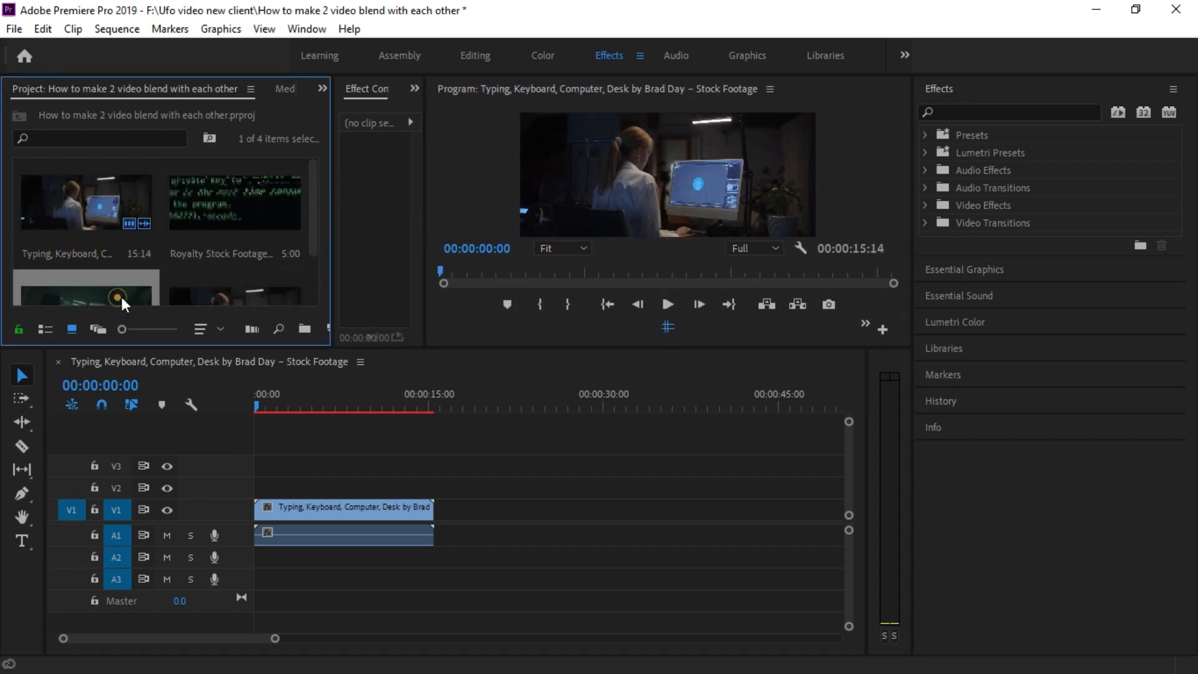
left_click(199, 249)
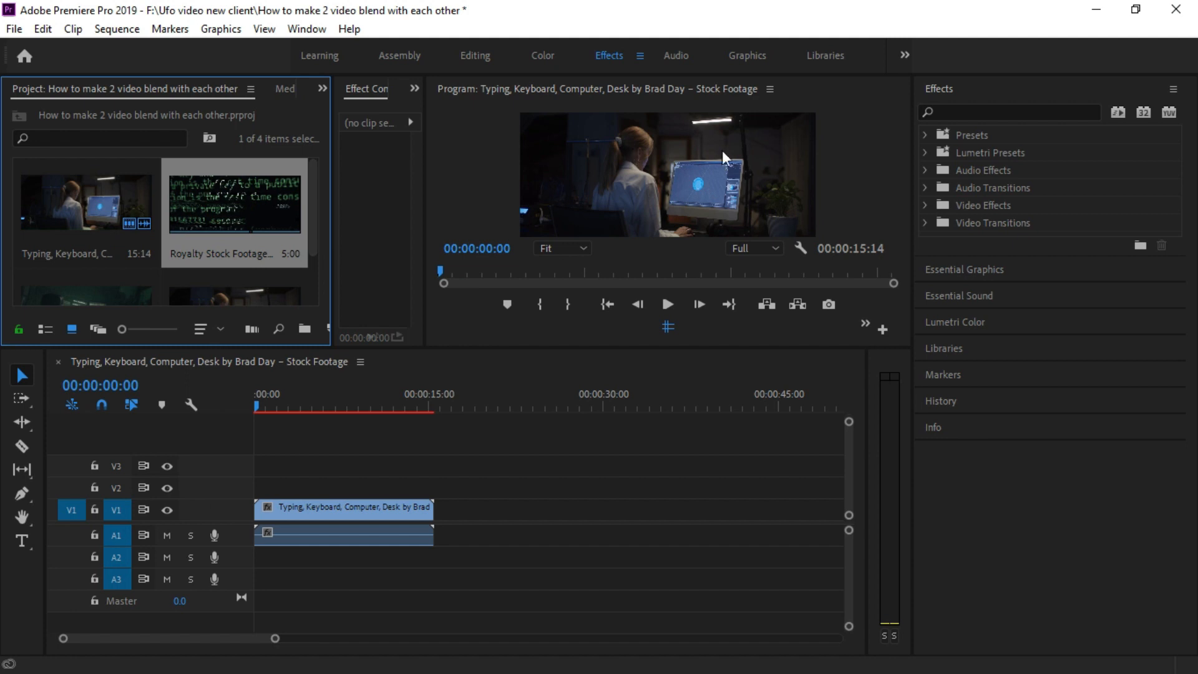
left_click_drag(207, 211, 250, 490)
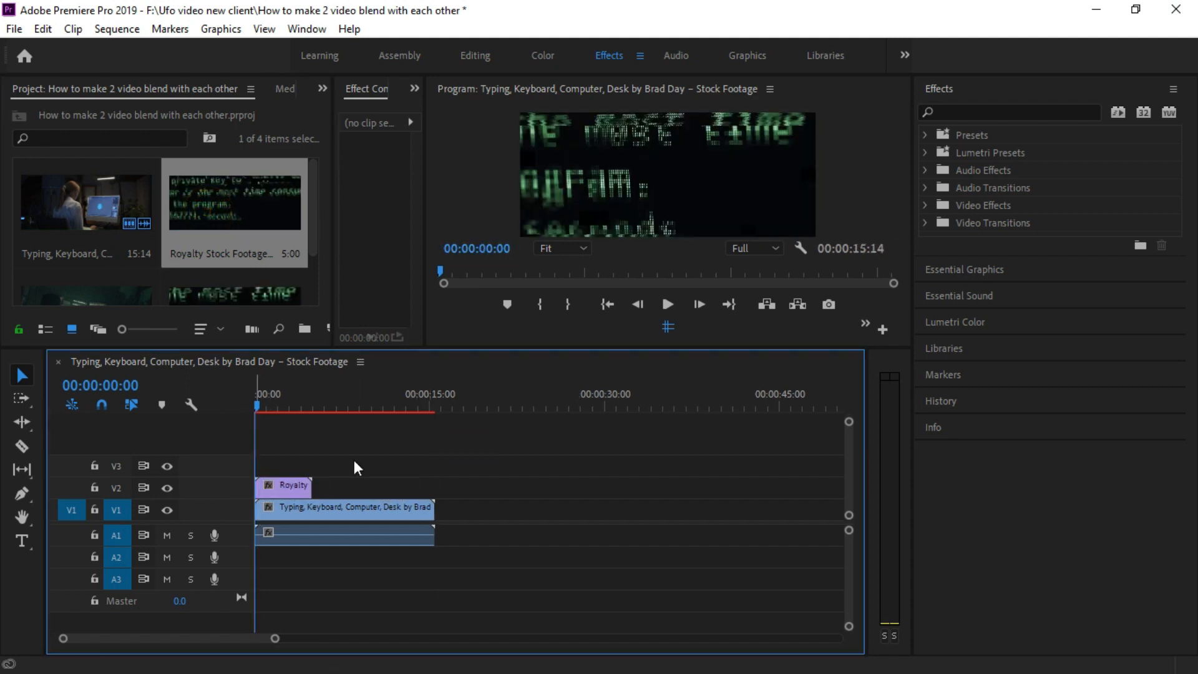
Add the Computer, Screens, Programming clip to track V2 directly after the Royalty Stock Footage clip.
scroll(219, 214, "down", 2)
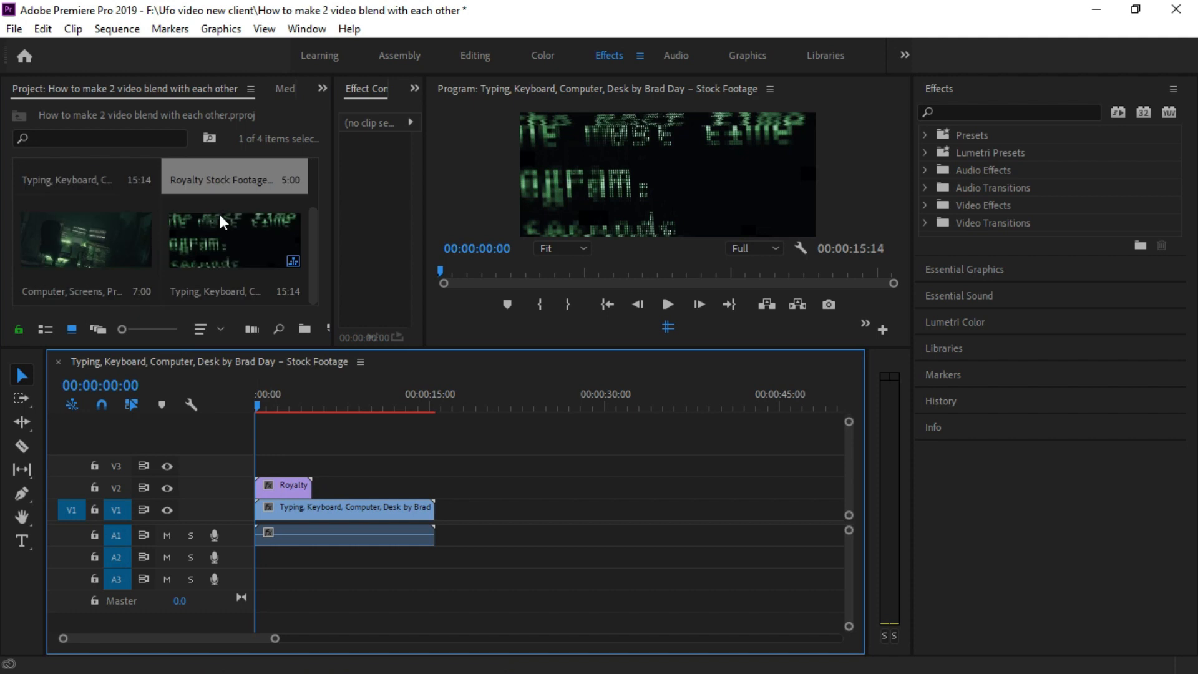
left_click(206, 248)
scroll(287, 190, "up", 2)
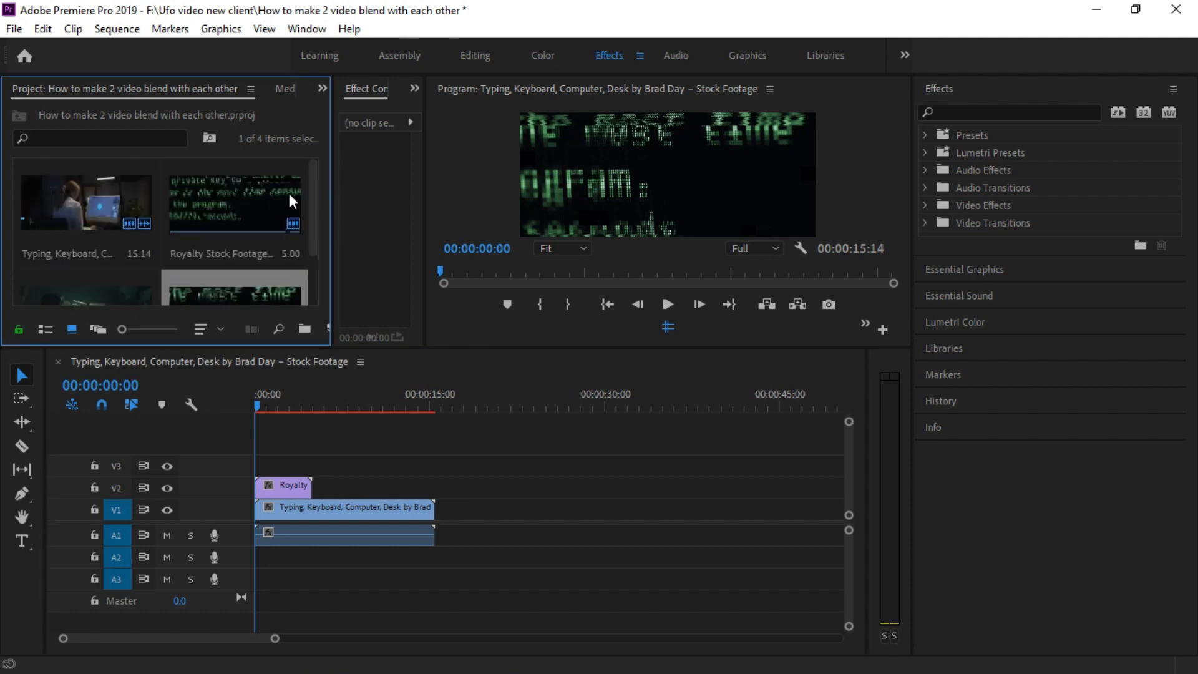
scroll(268, 206, "down", 2)
left_click_drag(215, 242, 352, 490)
left_click(73, 211)
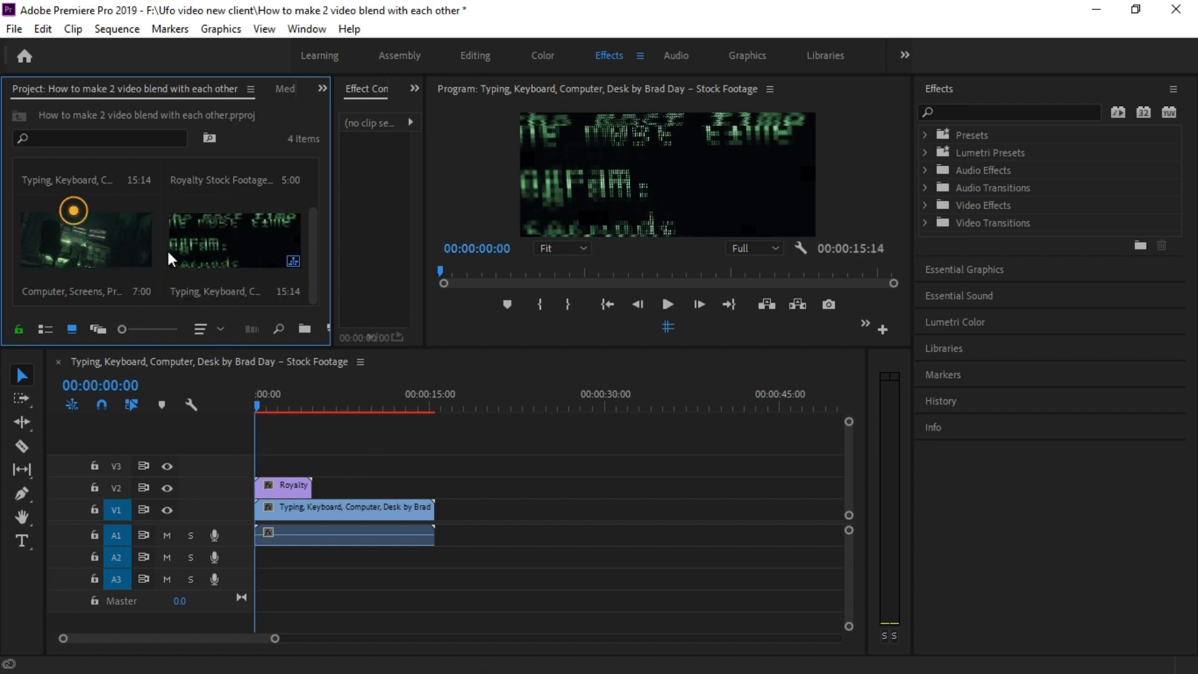
left_click(46, 236)
left_click_drag(31, 243, 312, 492)
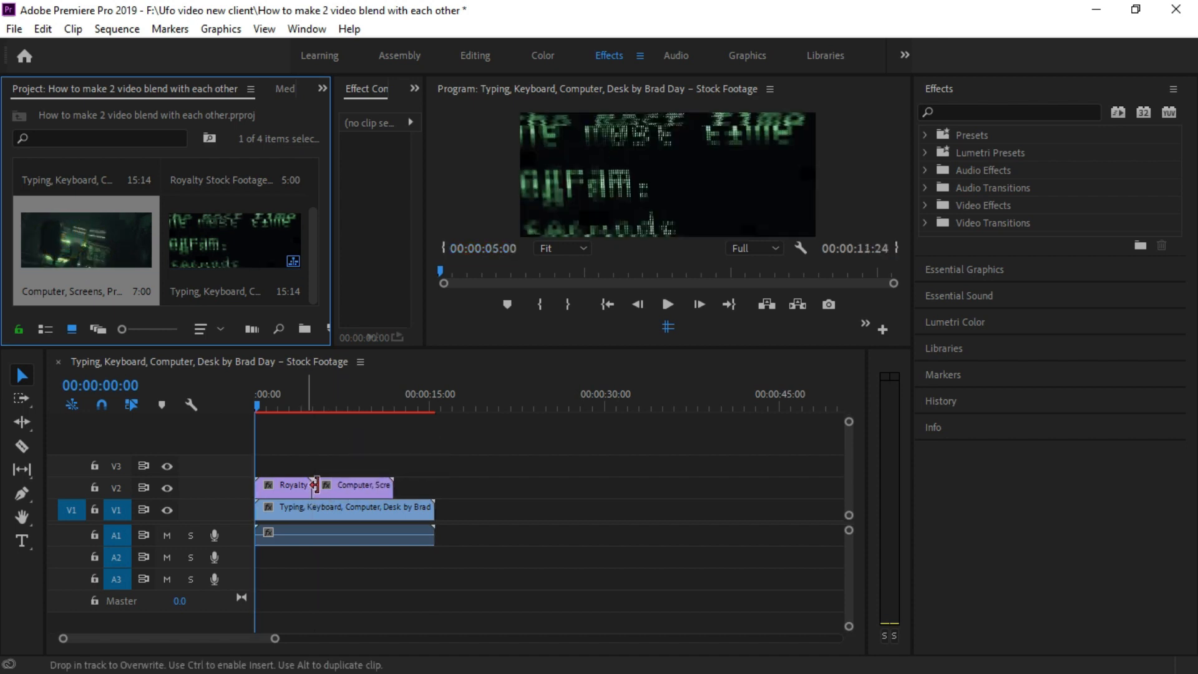
Move the playhead to 00:00:00:15 and show the Effect Controls for the Royalty Stock Footage clip in a wider panel.
scroll(283, 445, "up", 1)
scroll(287, 445, "down", 1)
left_click(295, 400)
left_click_drag(294, 399, 262, 426)
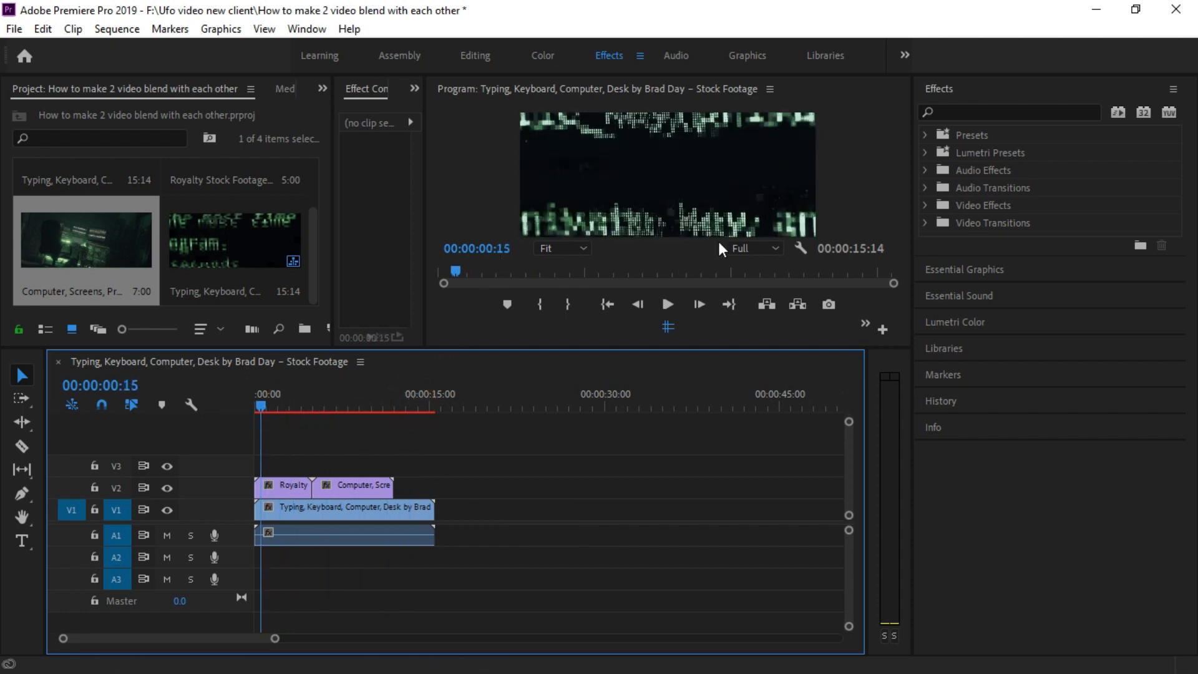
double_click(282, 488)
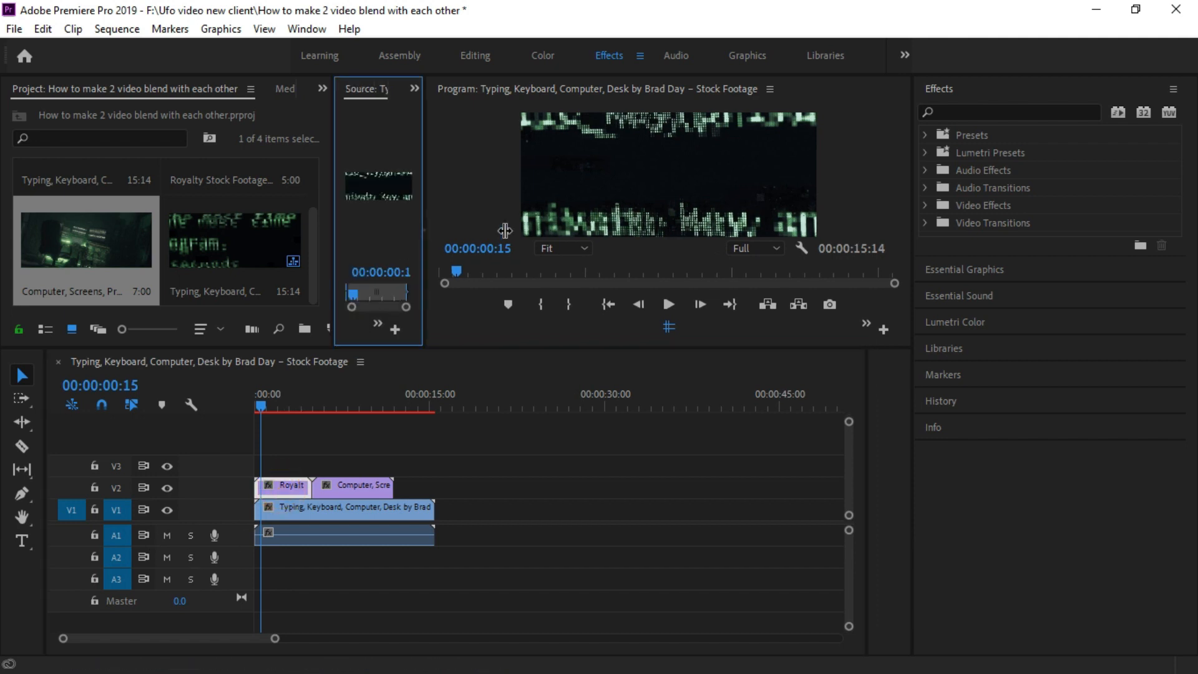
left_click_drag(424, 229, 610, 224)
left_click(593, 90)
left_click(598, 90)
left_click(598, 89)
left_click(144, 113)
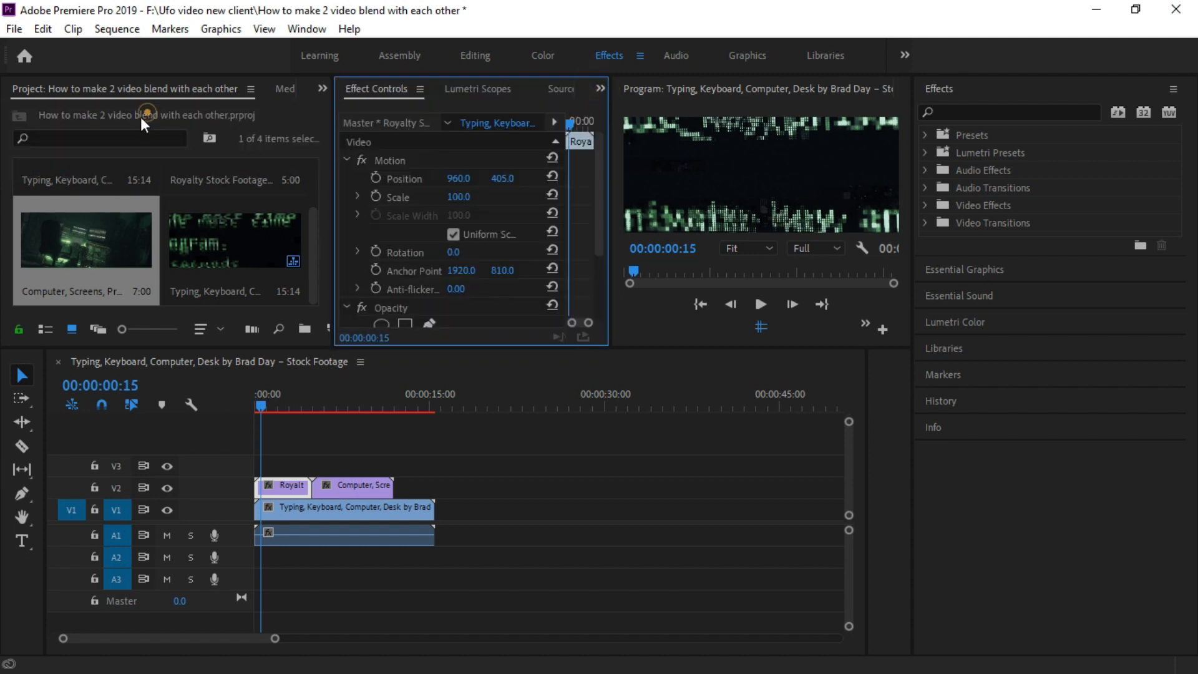
Set the Royalty Stock Footage clip's opacity to 33% at 00:00:00:15 and play the blend from the sequence start.
scroll(455, 300, "down", 2)
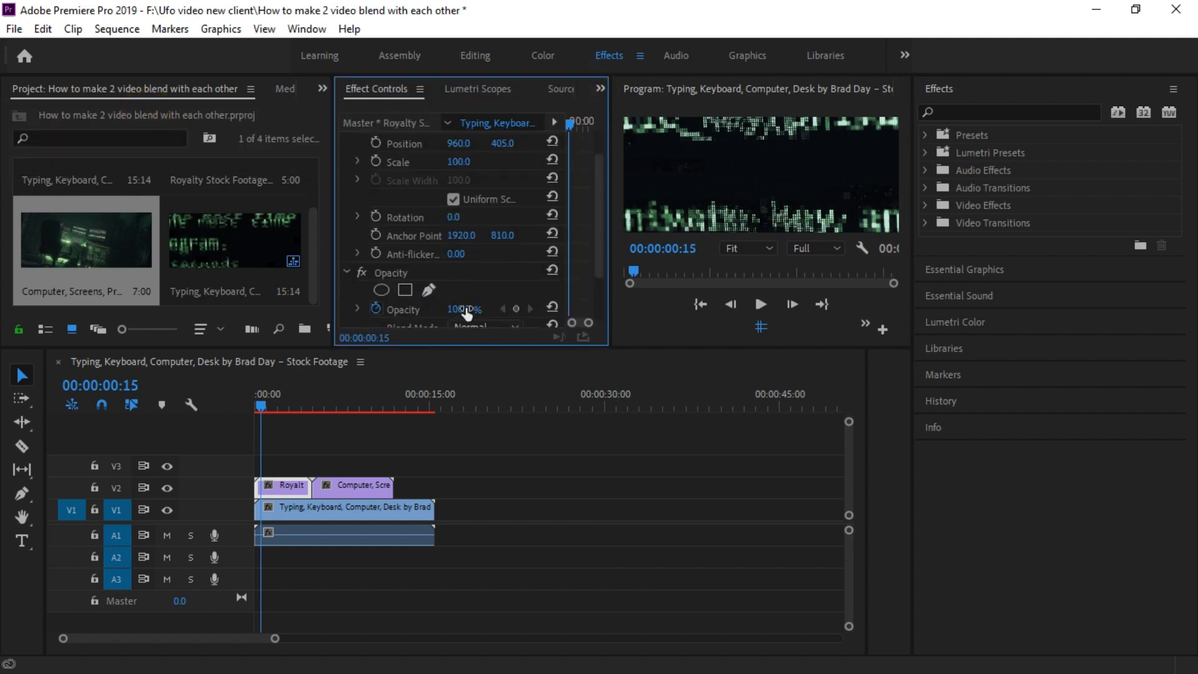
mouse_move(462, 310)
left_mouse_down()
mouse_move(452, 309)
mouse_move(467, 310)
left_mouse_up()
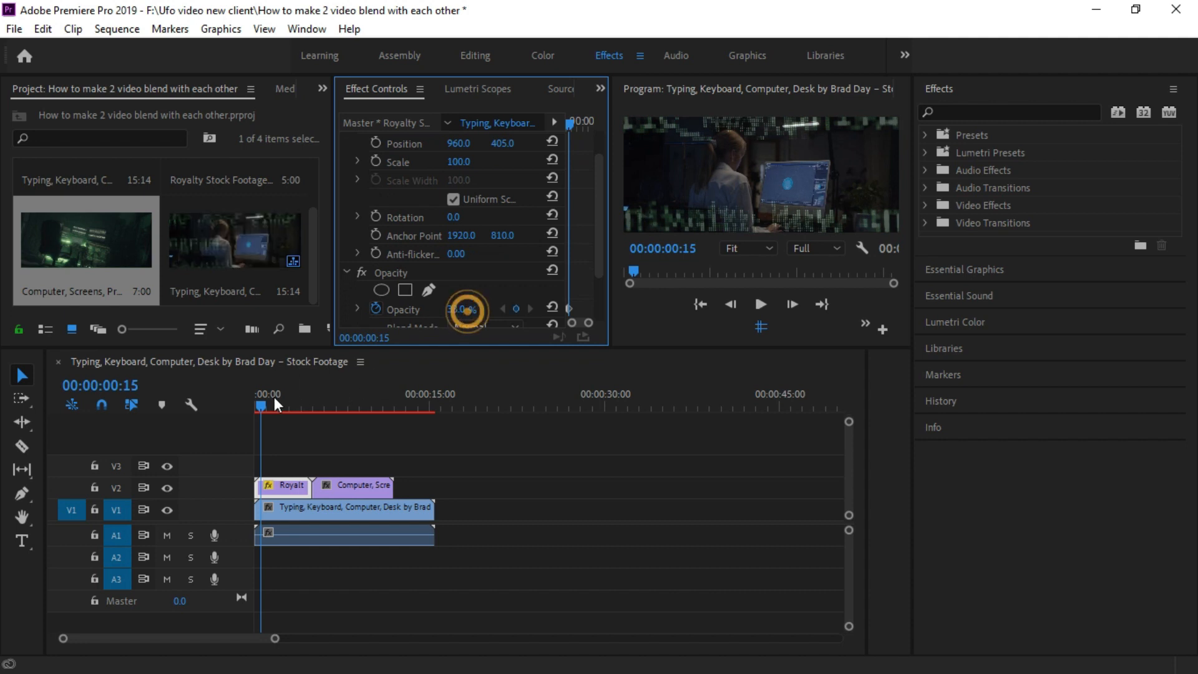
mouse_move(267, 404)
left_mouse_down()
mouse_move(279, 404)
mouse_move(255, 411)
left_mouse_up()
key("space")
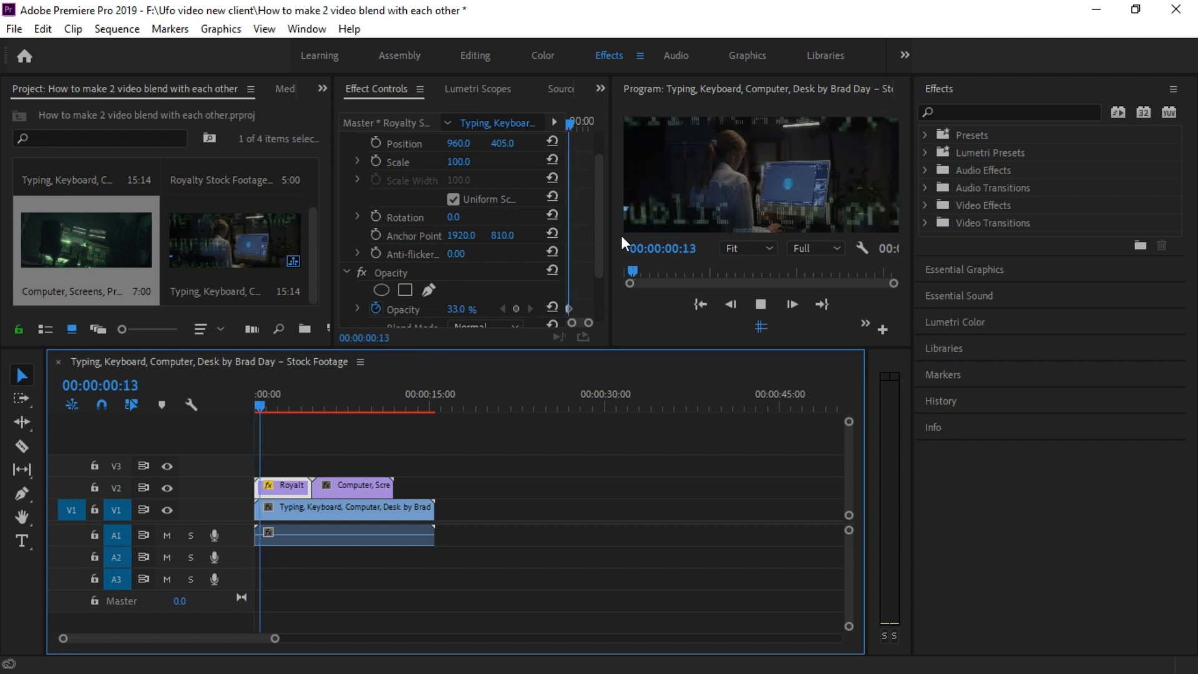
key("space")
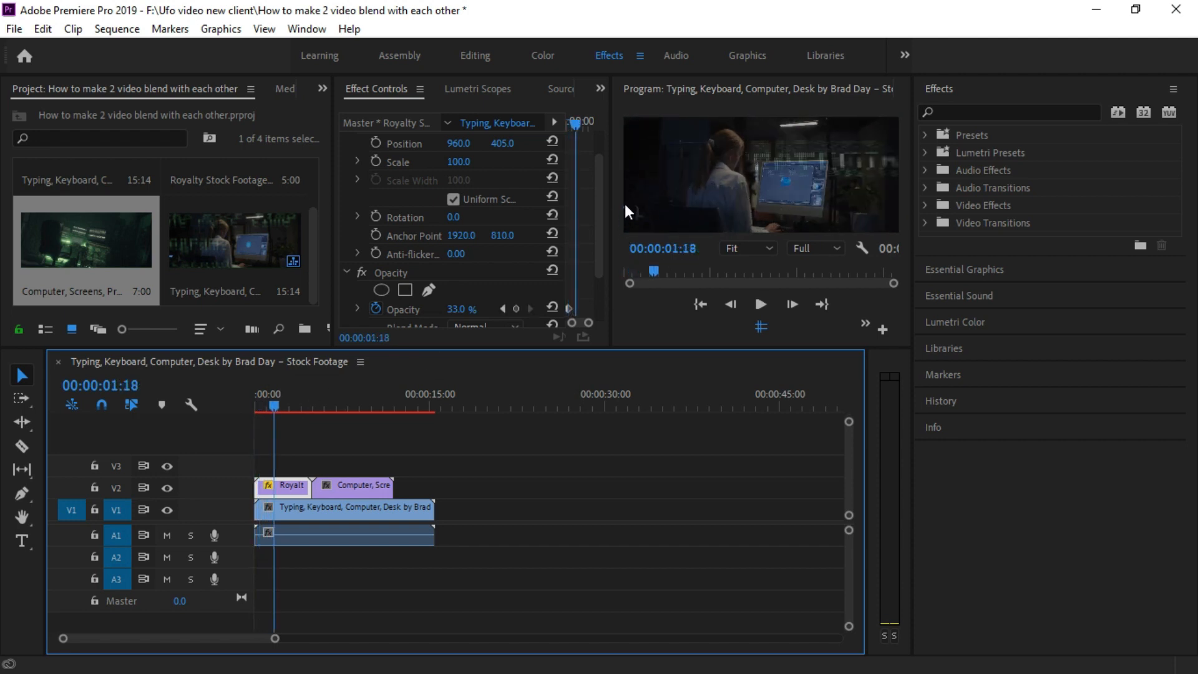
Enlarge the Program monitor and set the Royalty Stock Footage clip's opacity to 100% at 00:00:01:18.
left_click_drag(608, 231, 554, 232)
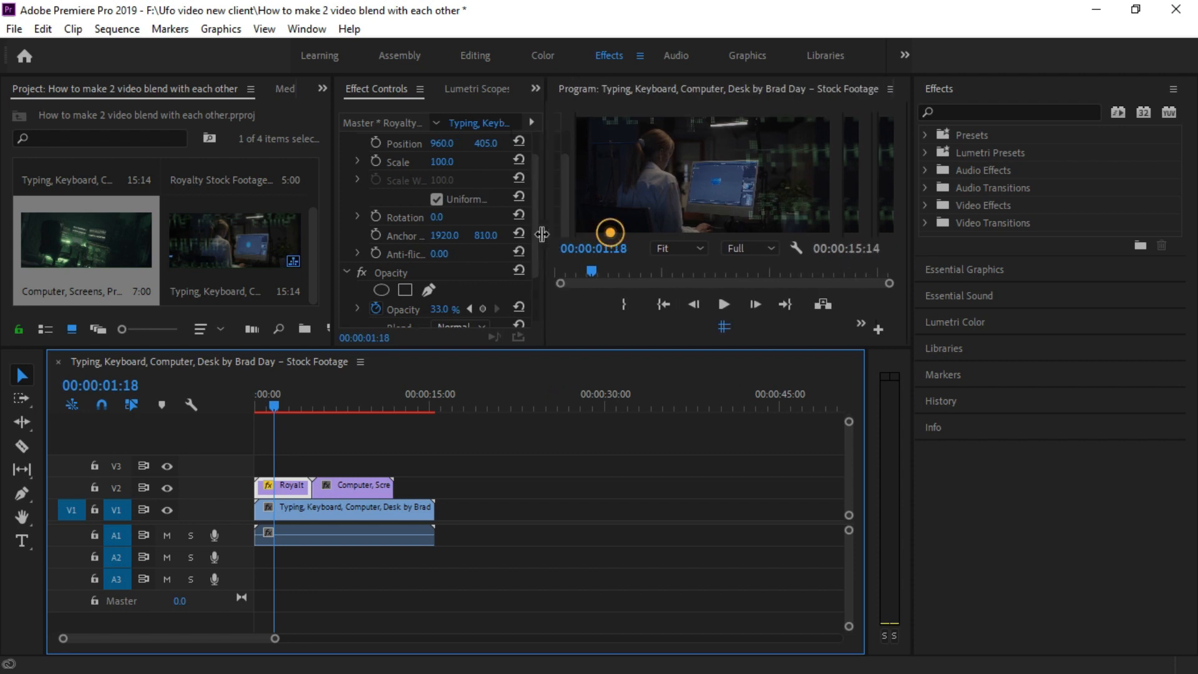
left_click_drag(449, 309, 496, 309)
scroll(473, 227, "down", 2)
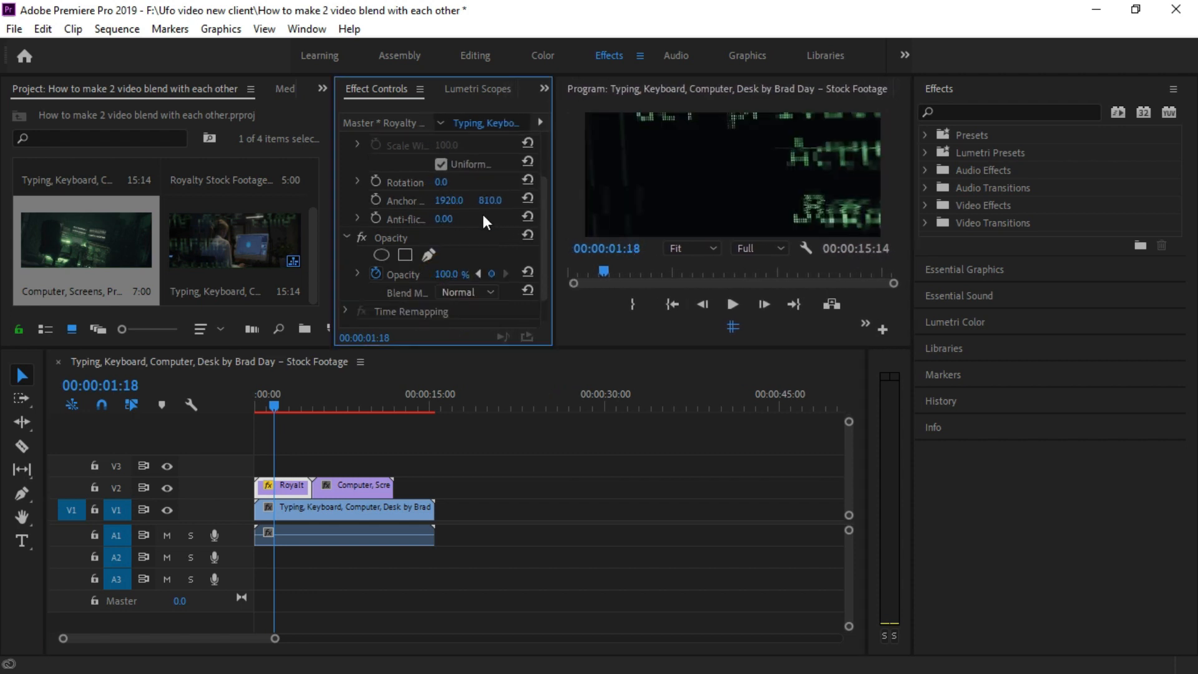
Try the Color Burn blend mode on the Royalty Stock Footage clip on V2.
scroll(402, 199, "up", 3)
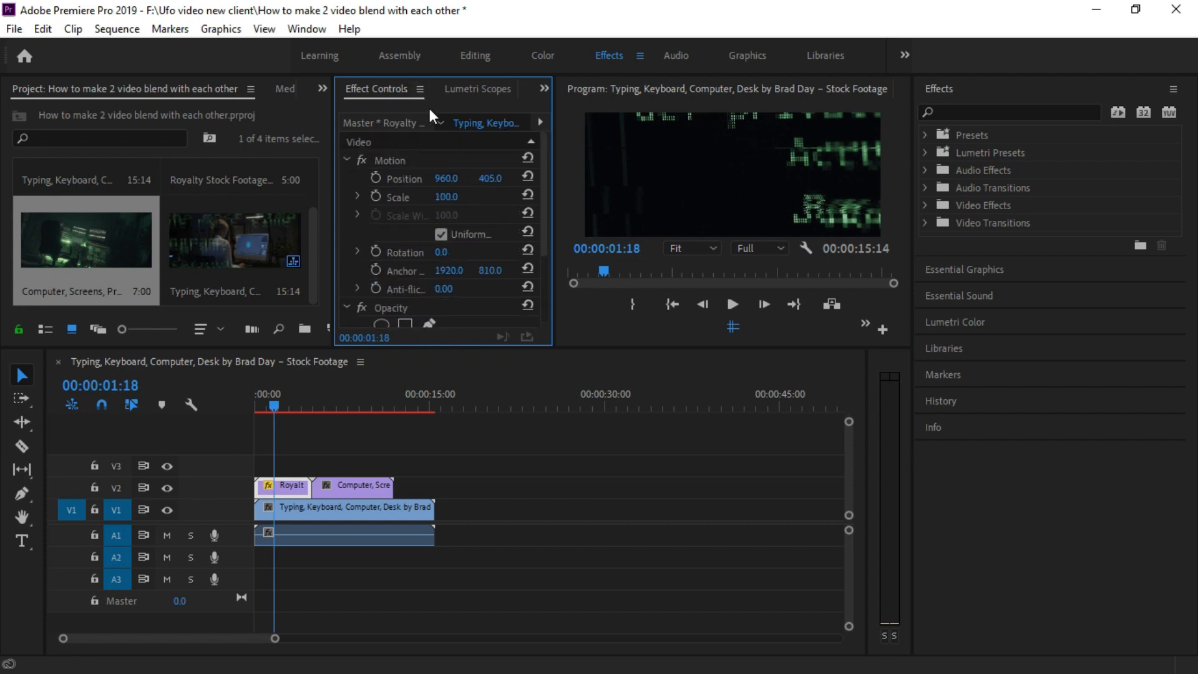
left_click(540, 88)
left_click(379, 454)
left_click(271, 485)
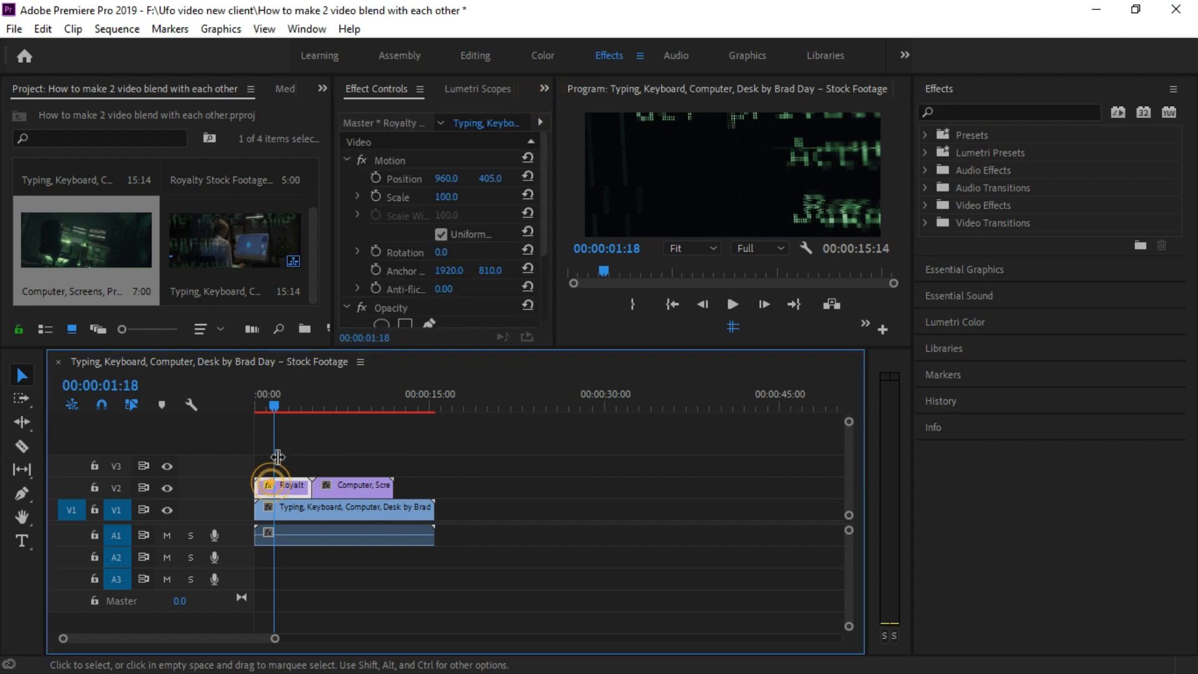
left_click(541, 88)
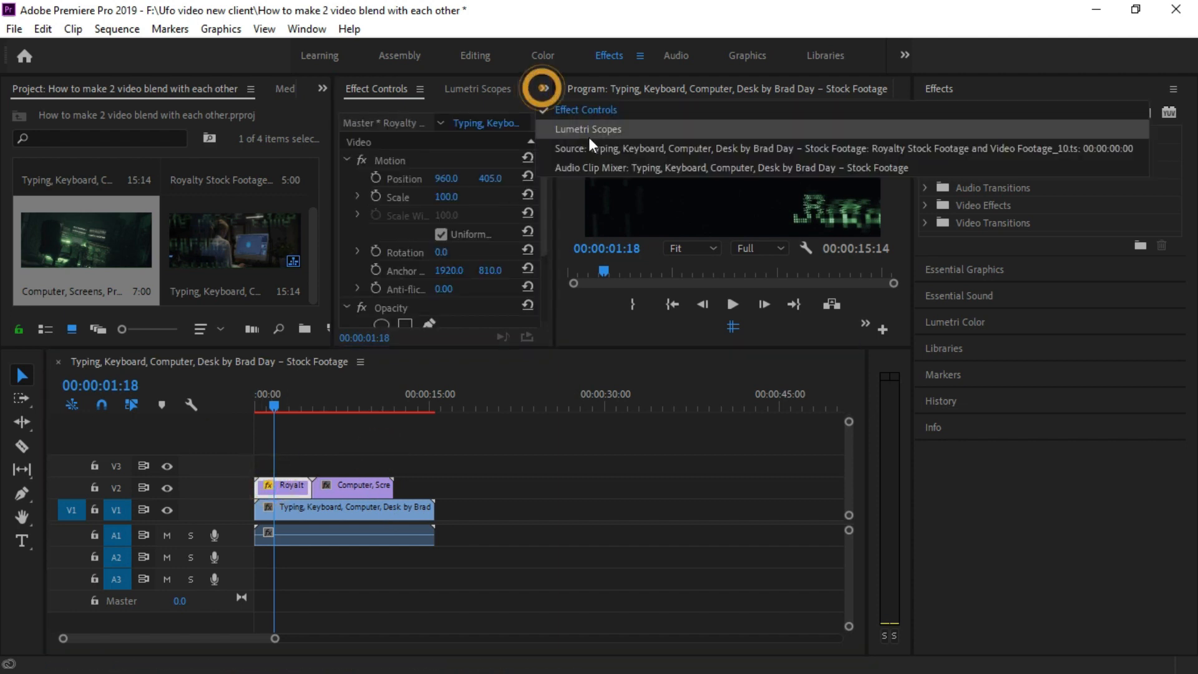
left_click(501, 103)
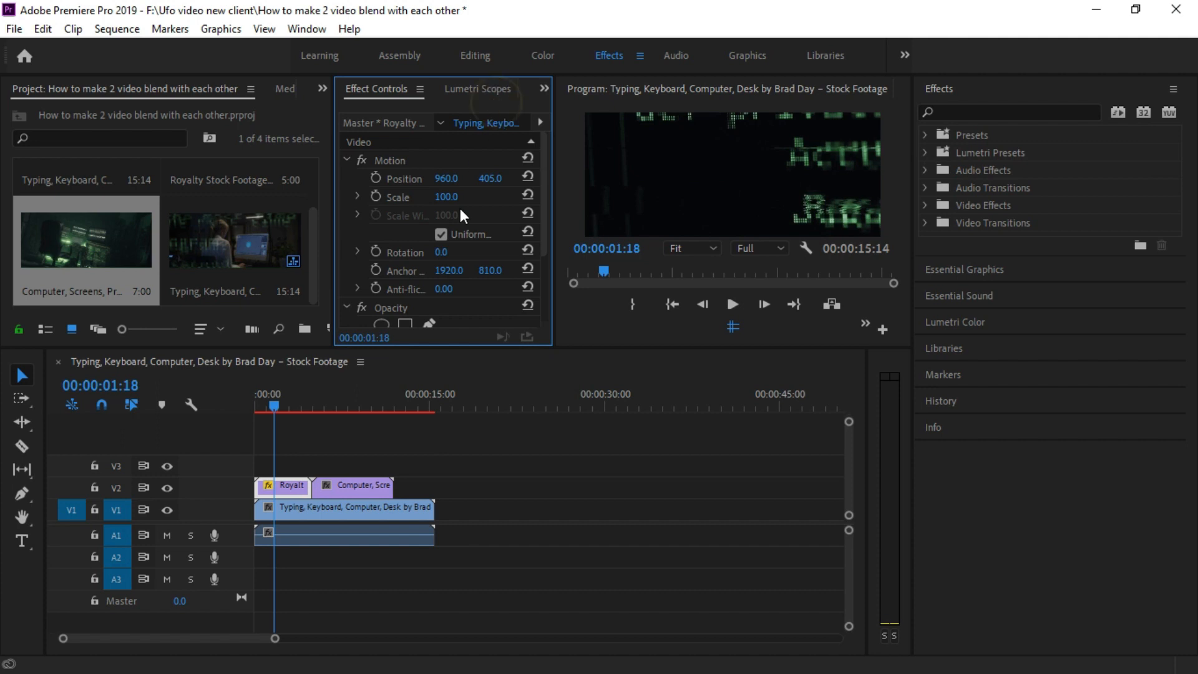
scroll(459, 208, "down", 4)
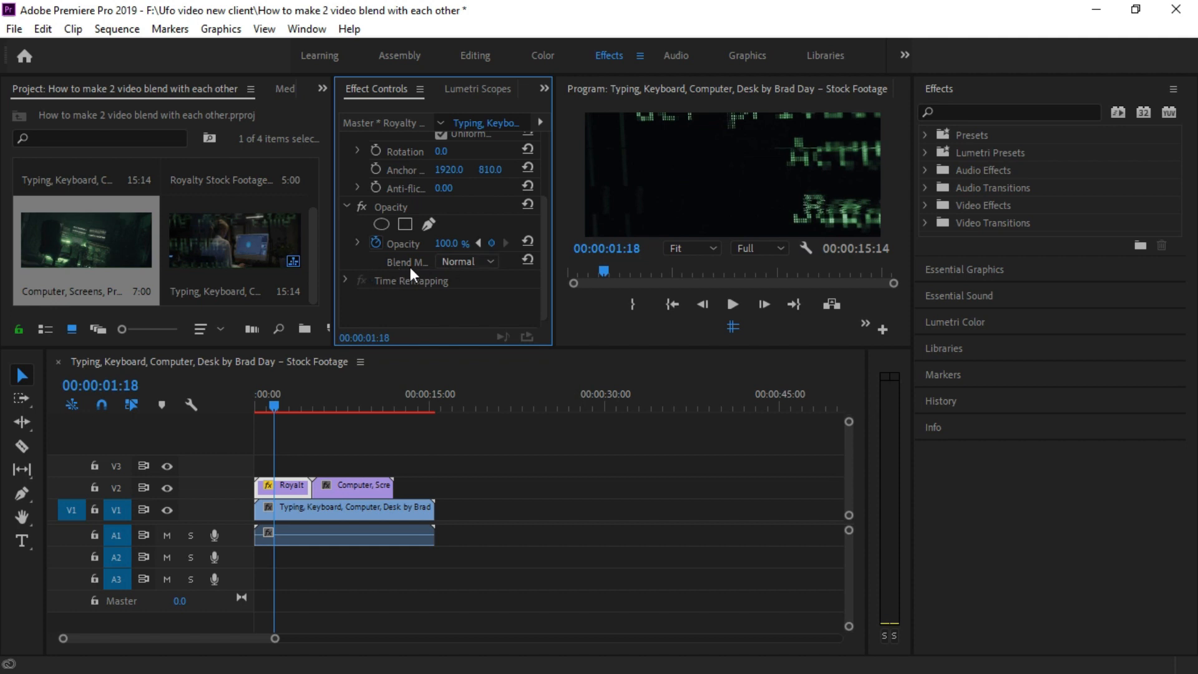
left_click(453, 261)
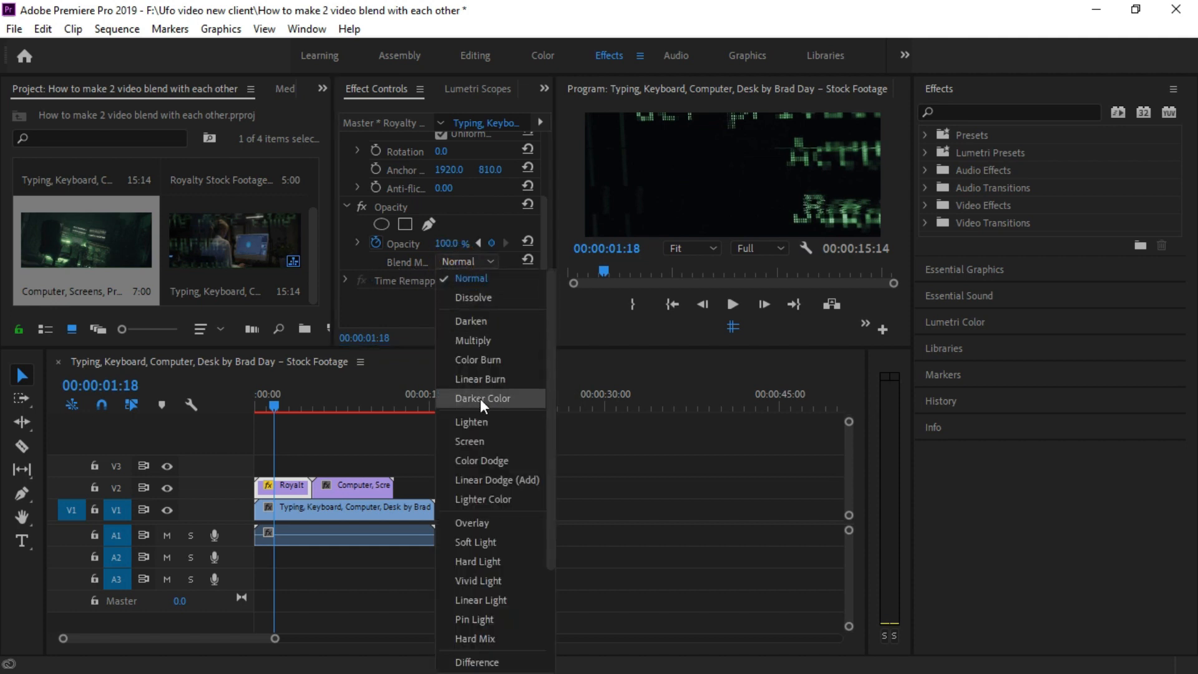
left_click(487, 357)
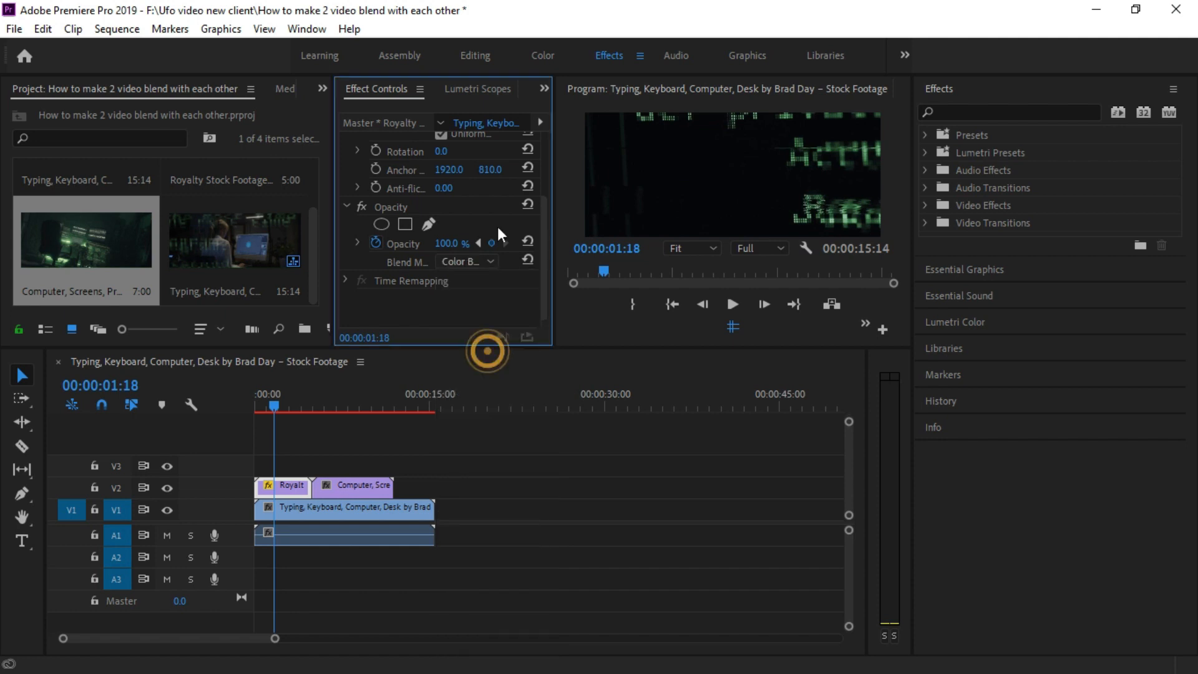
scroll(276, 485, "up", 3)
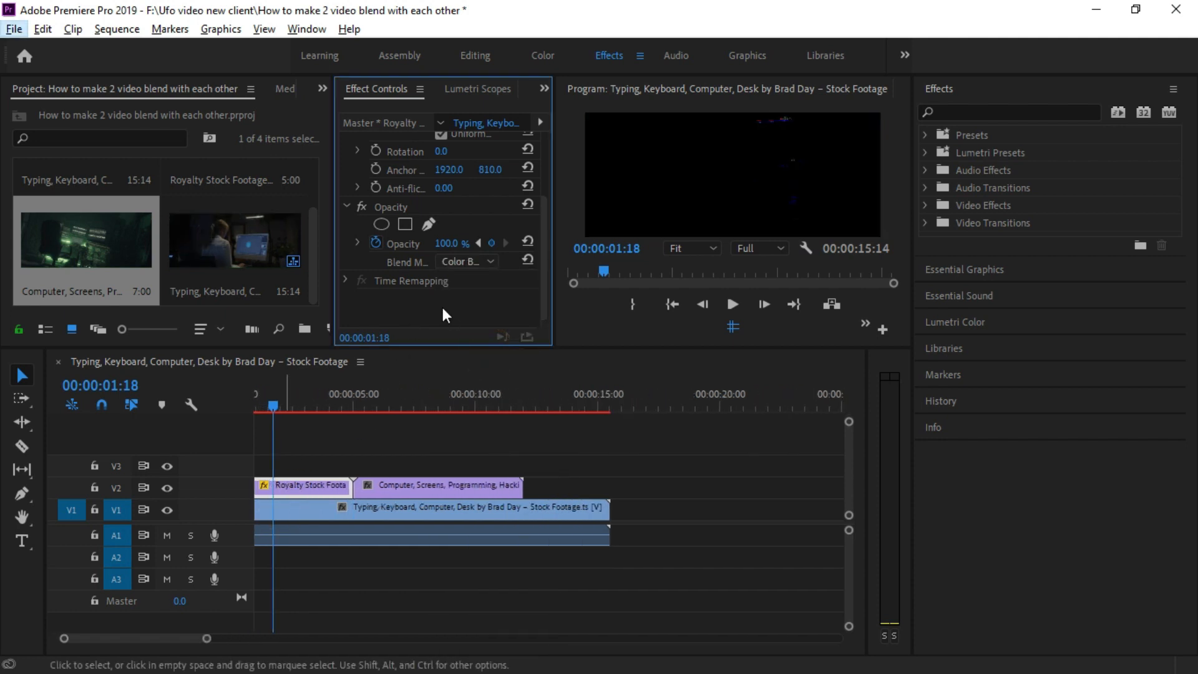
Try the Screen blend mode on the Royalty Stock Footage clip and preview it from about 00:00:01:22.
left_click(482, 262)
left_click(481, 262)
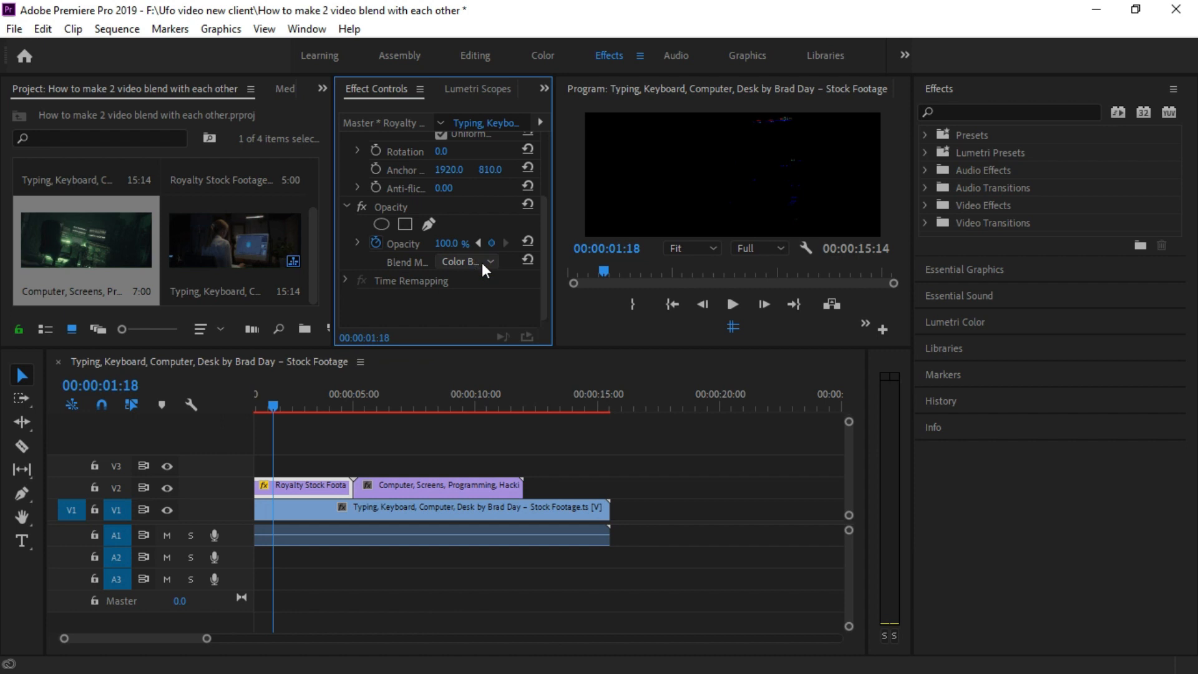
left_click(481, 262)
left_click(481, 359)
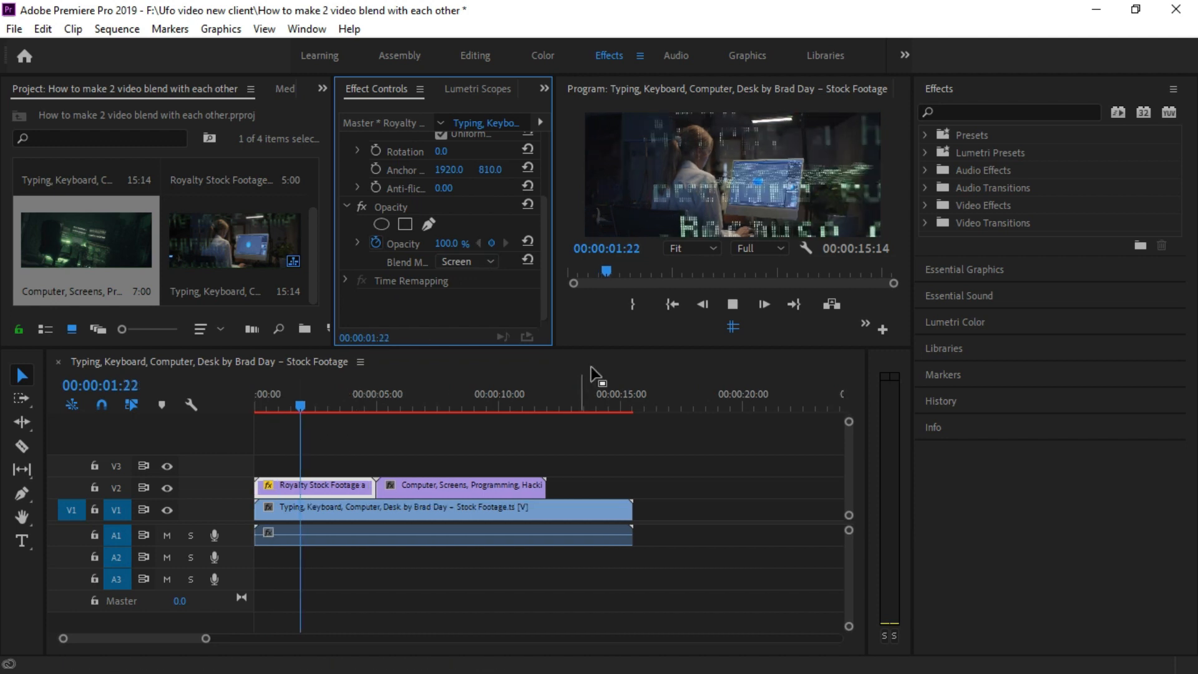
key("space")
left_click_drag(316, 407, 300, 407)
Try the Color Dodge blend mode on the Royalty Stock Footage clip and play the result.
left_click(451, 264)
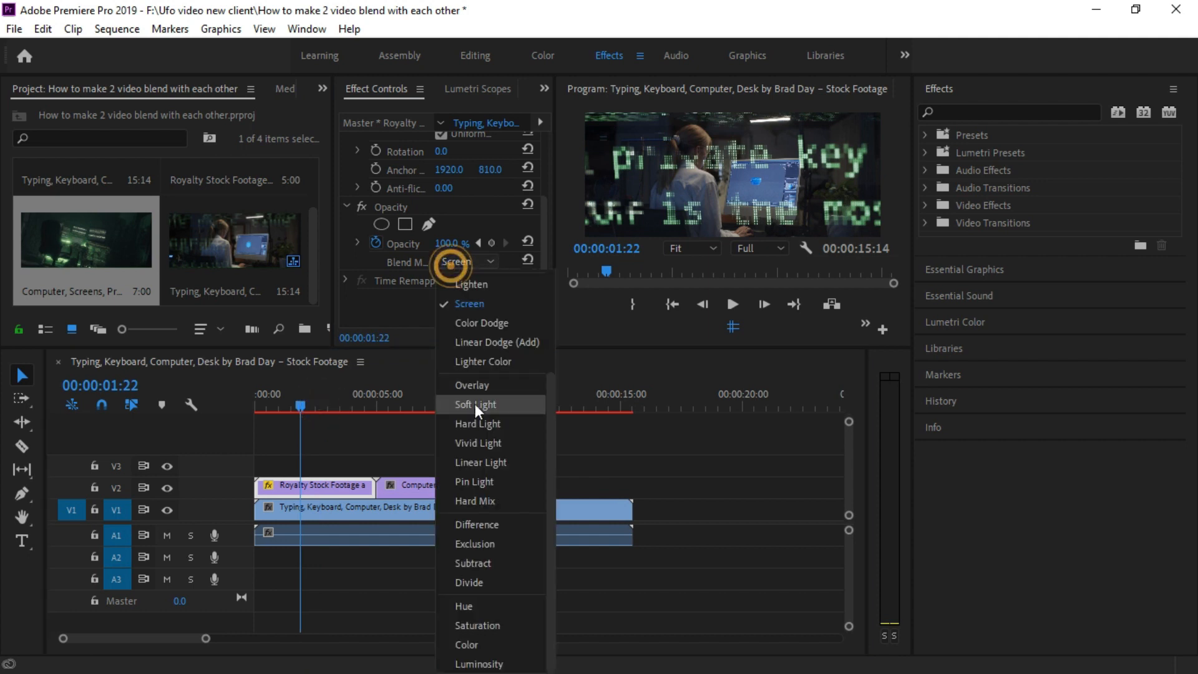
left_click(478, 326)
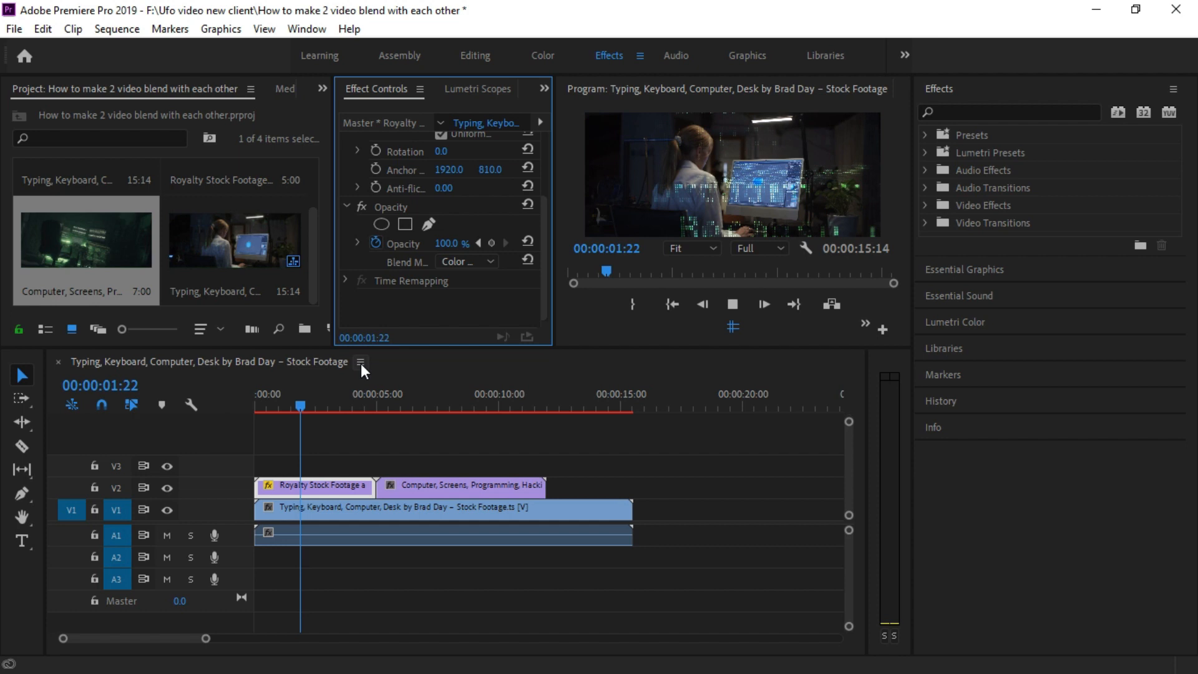
key("space")
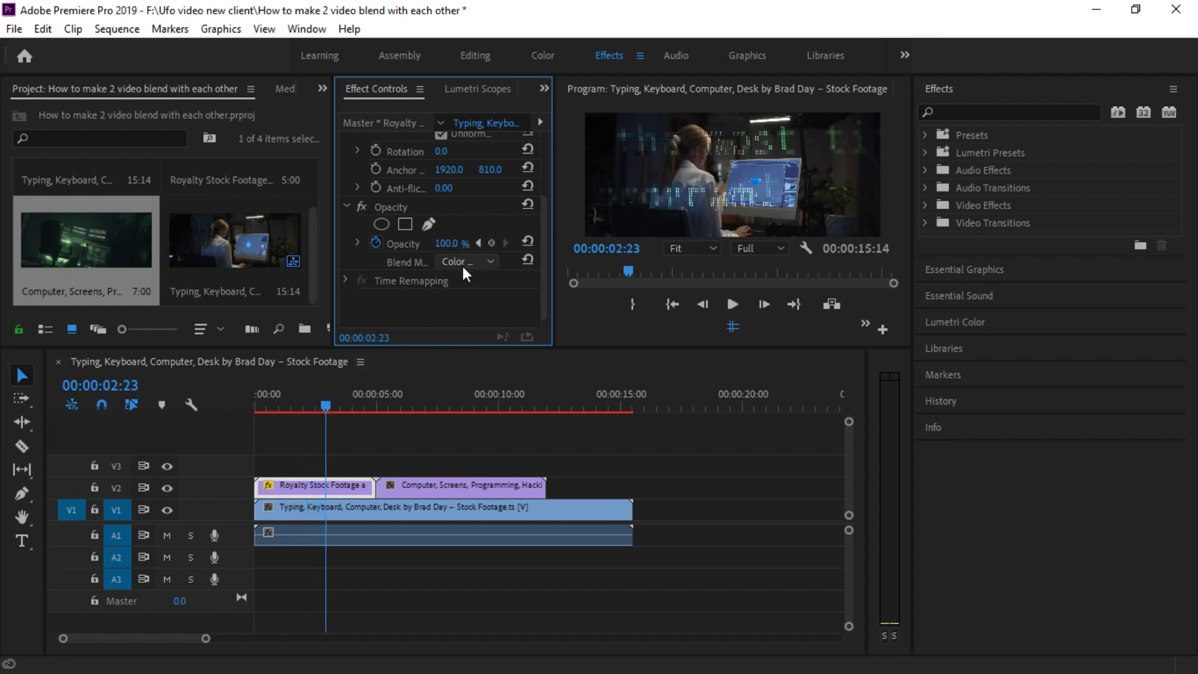
Set the Royalty Stock Footage clip's blend mode to Soft Light.
left_click(463, 263)
left_click(491, 406)
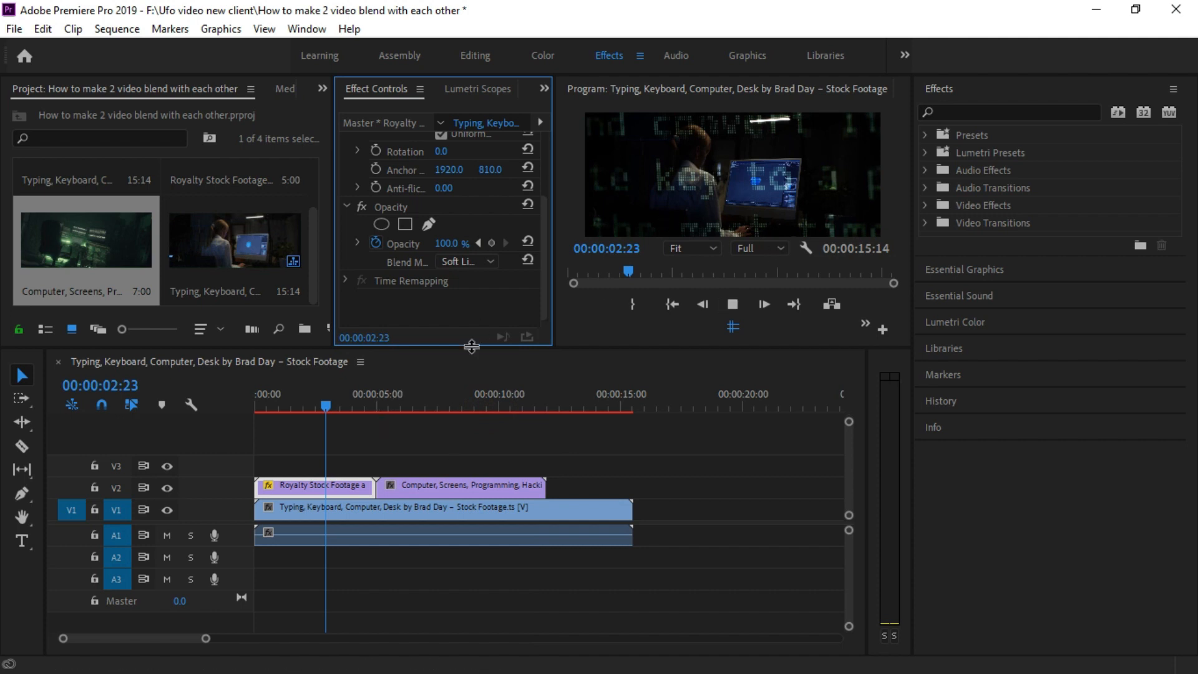
Try the Linear Light blend mode on the Royalty Stock Footage clip with the playhead at 00:00:01:05.
key("space")
left_click_drag(345, 406, 283, 406)
left_click(445, 262)
left_click(467, 468)
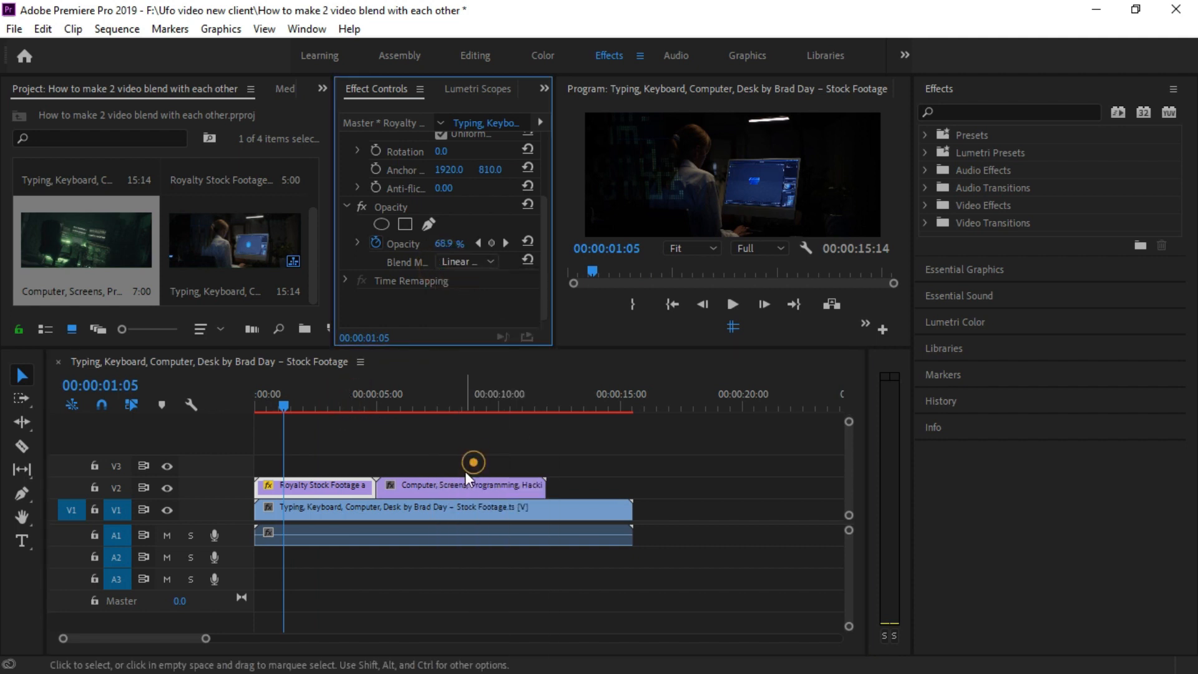
Try the Exclusion and Subtract blend modes on the Royalty Stock Footage clip and play the result.
left_click(479, 264)
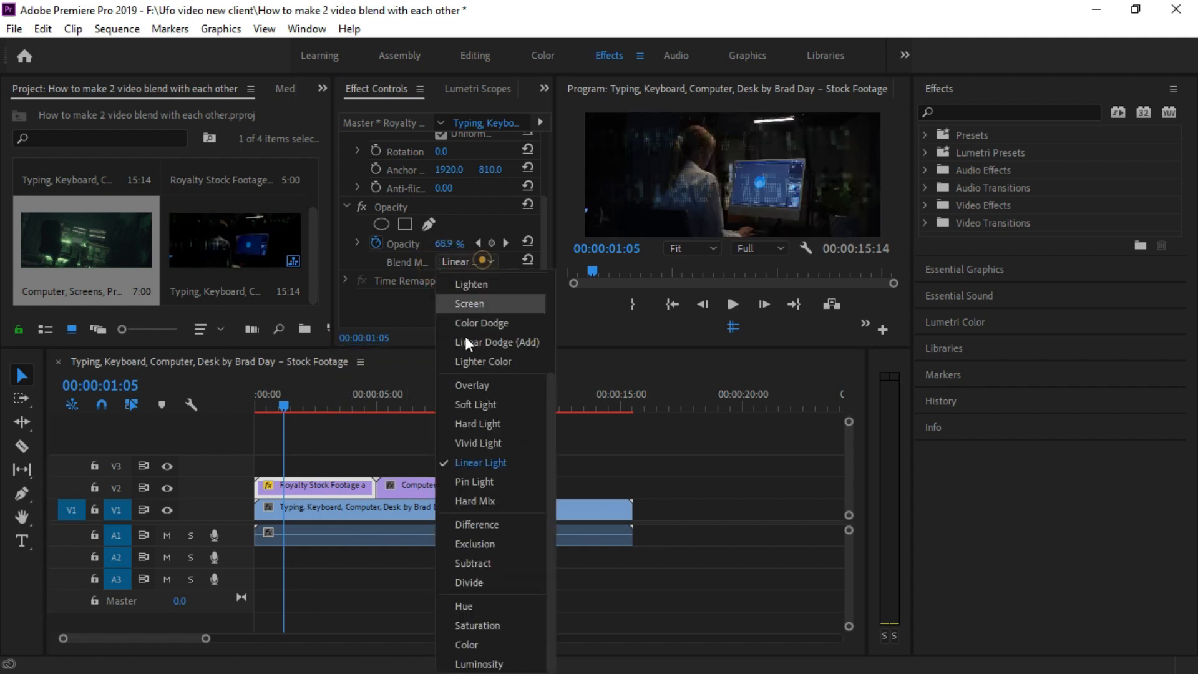
left_click(481, 537)
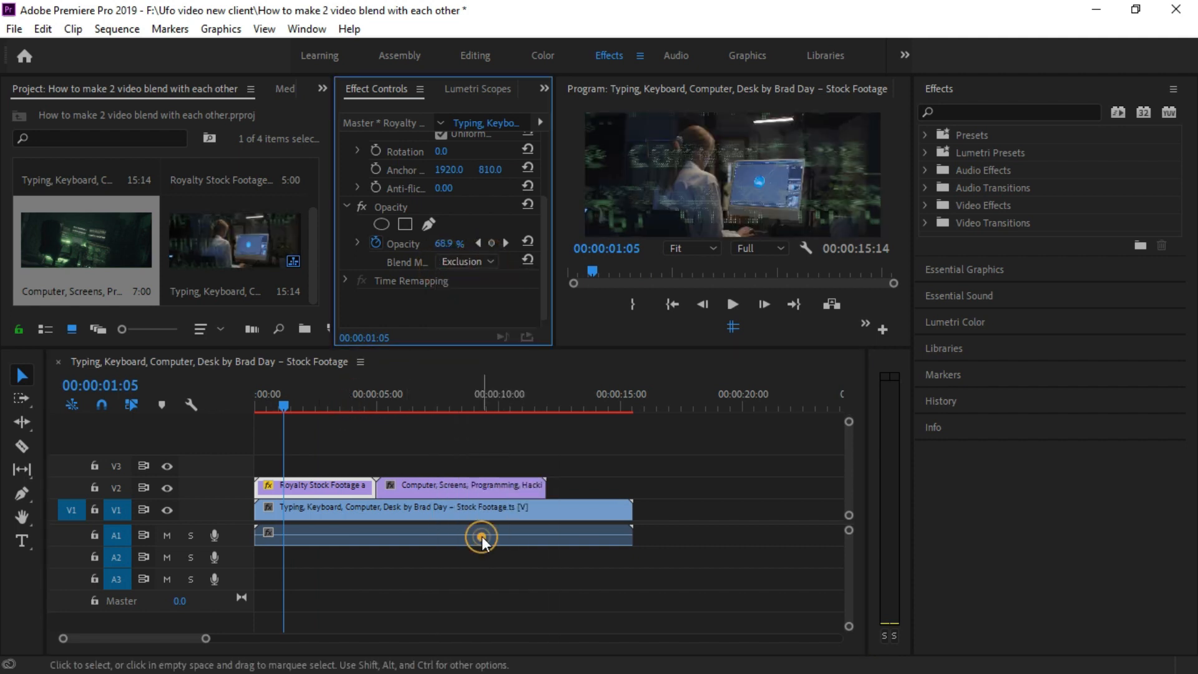
left_click(481, 261)
left_click(484, 557)
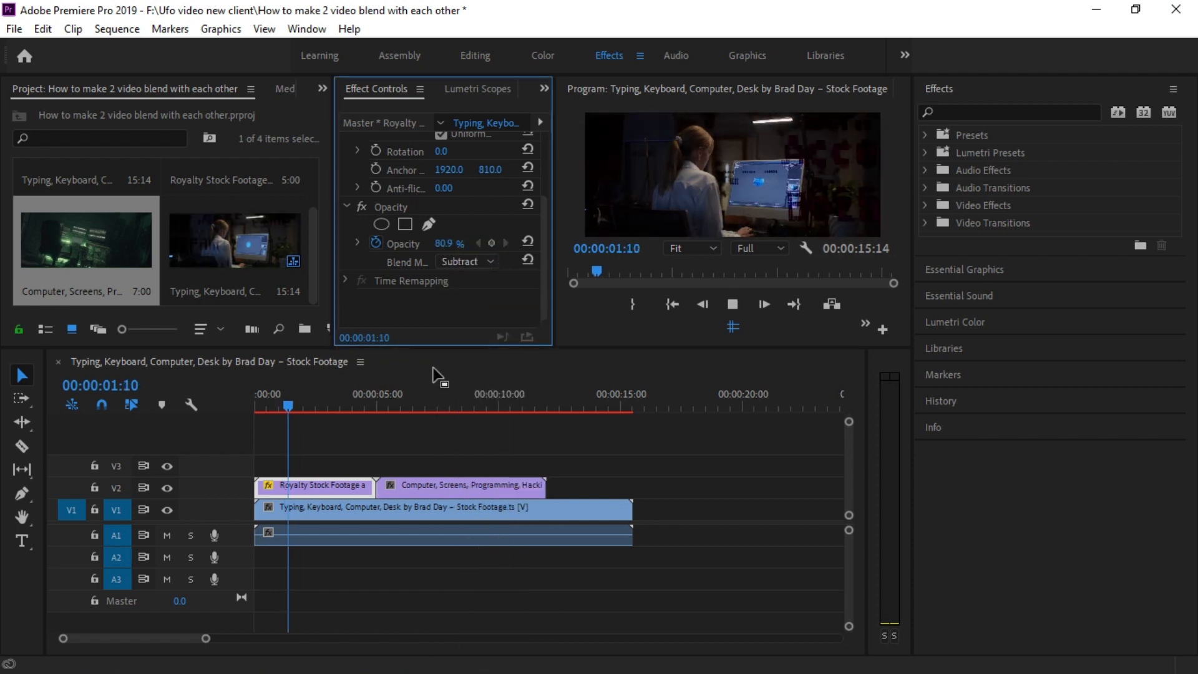
key("space")
Set the Royalty Stock Footage clip's blend mode to Screen and play the blend from the sequence start.
left_click(450, 263)
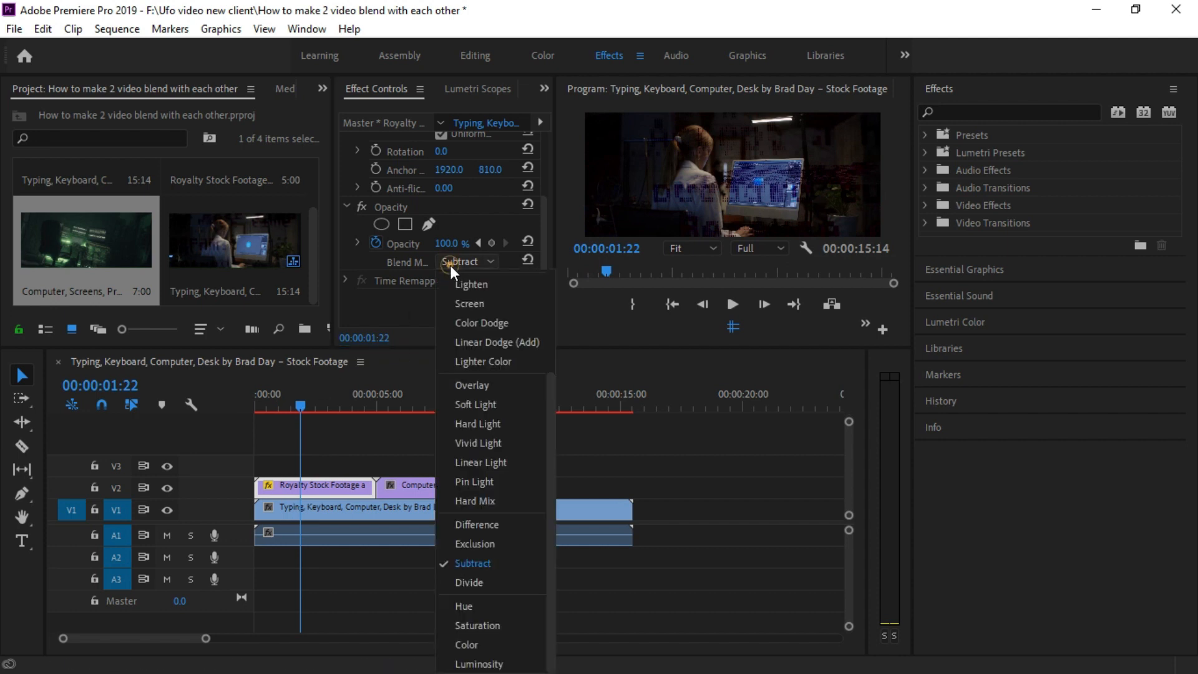
left_click(491, 304)
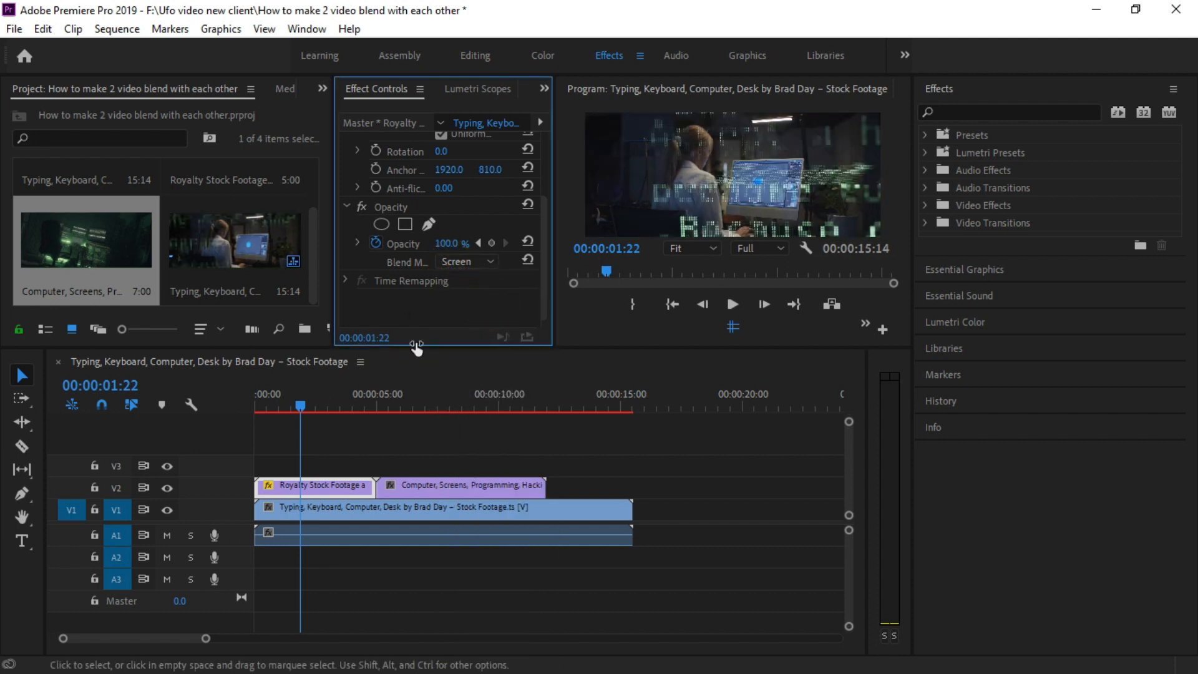
left_click_drag(299, 407, 252, 408)
scroll(279, 507, "up", 3)
scroll(280, 505, "down", 2)
key("space")
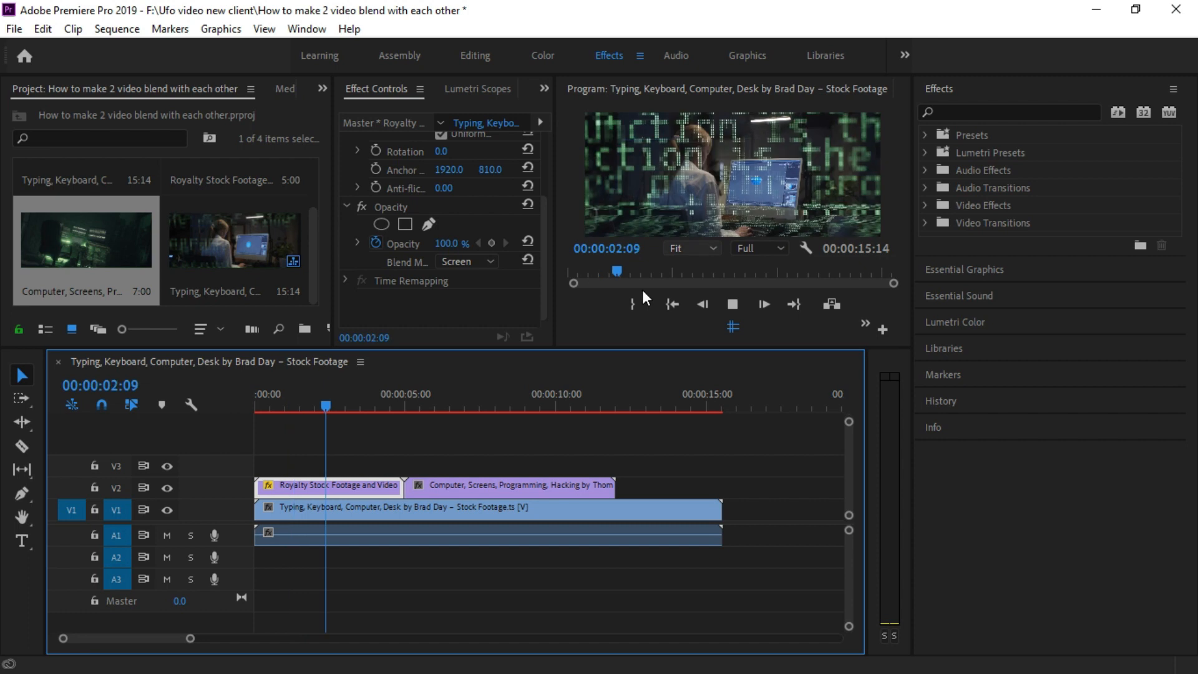
key("space")
With the playhead at 00:00:02:12, set the Royalty Stock Footage clip's Lumetri Temperature to -100 and Tint to about 59.
left_click(329, 395)
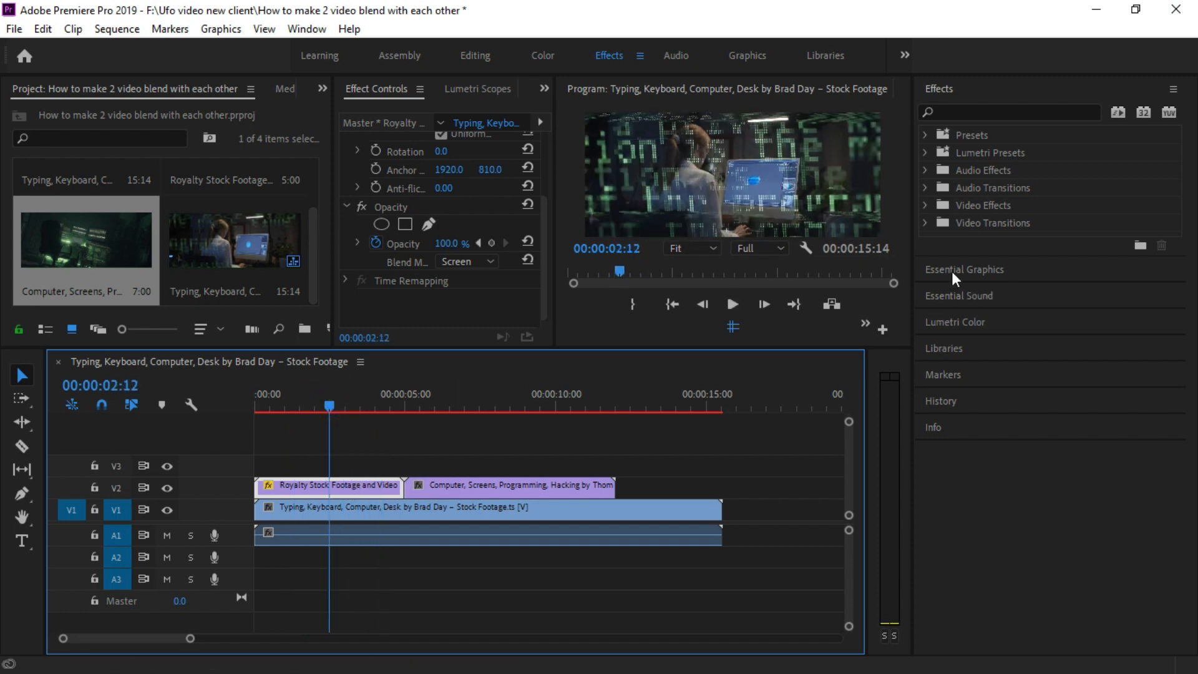
left_click(971, 322)
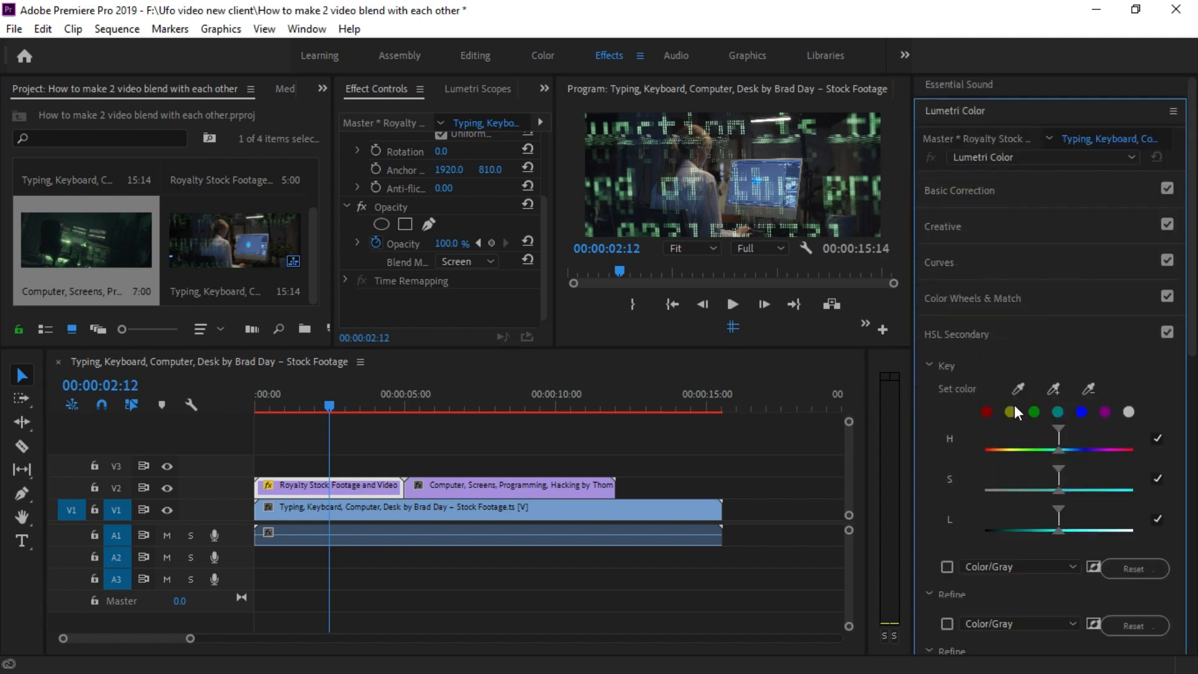
scroll(1013, 404, "down", 3)
scroll(1050, 343, "down", 3)
scroll(1032, 309, "up", 3)
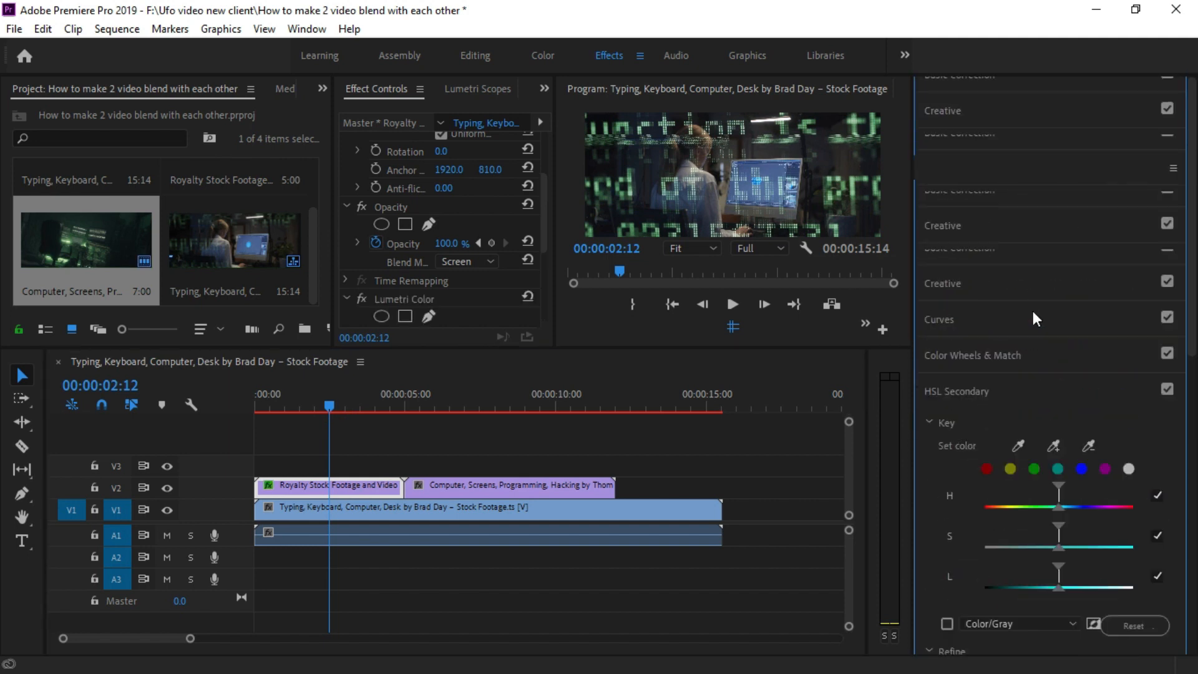
left_click(963, 394)
left_click(965, 250)
left_click_drag(1061, 370, 1021, 372)
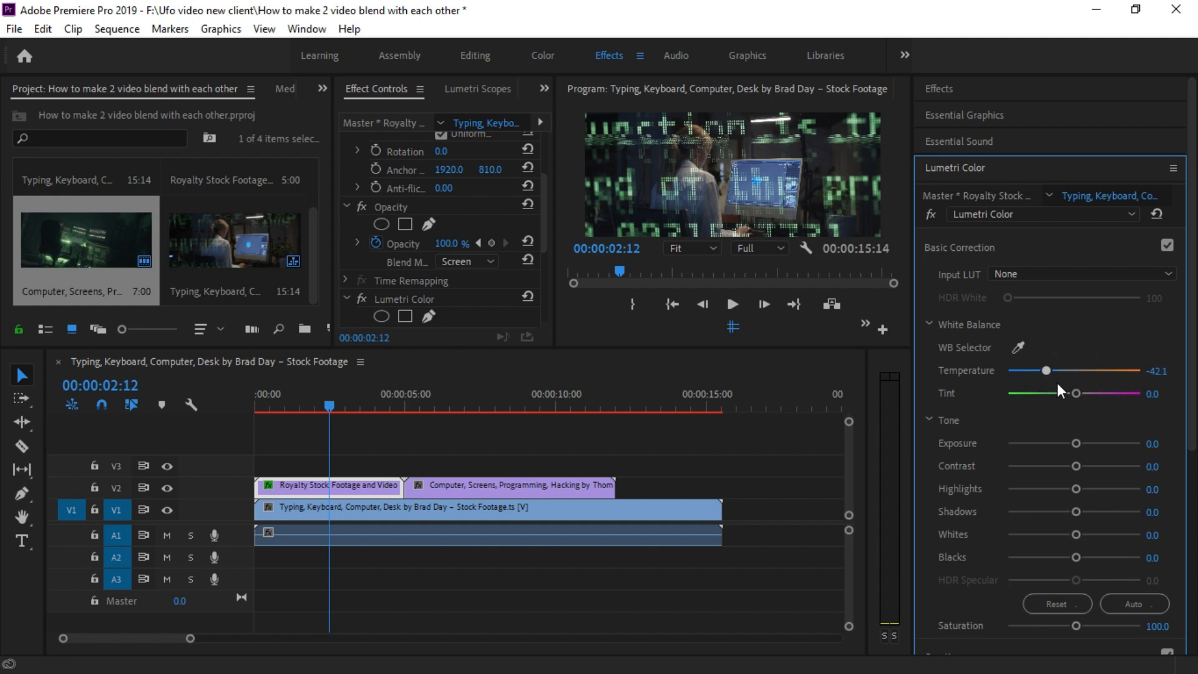
left_click_drag(1075, 393, 1111, 394)
Set the Royalty Stock Footage clip's Lumetri Exposure to 2.4, Contrast to 10.5, and Highlights and Whites to 100.
left_click_drag(1075, 442, 858, 447)
mouse_move(1074, 469)
left_mouse_down()
mouse_move(1141, 465)
mouse_move(1093, 467)
left_mouse_up()
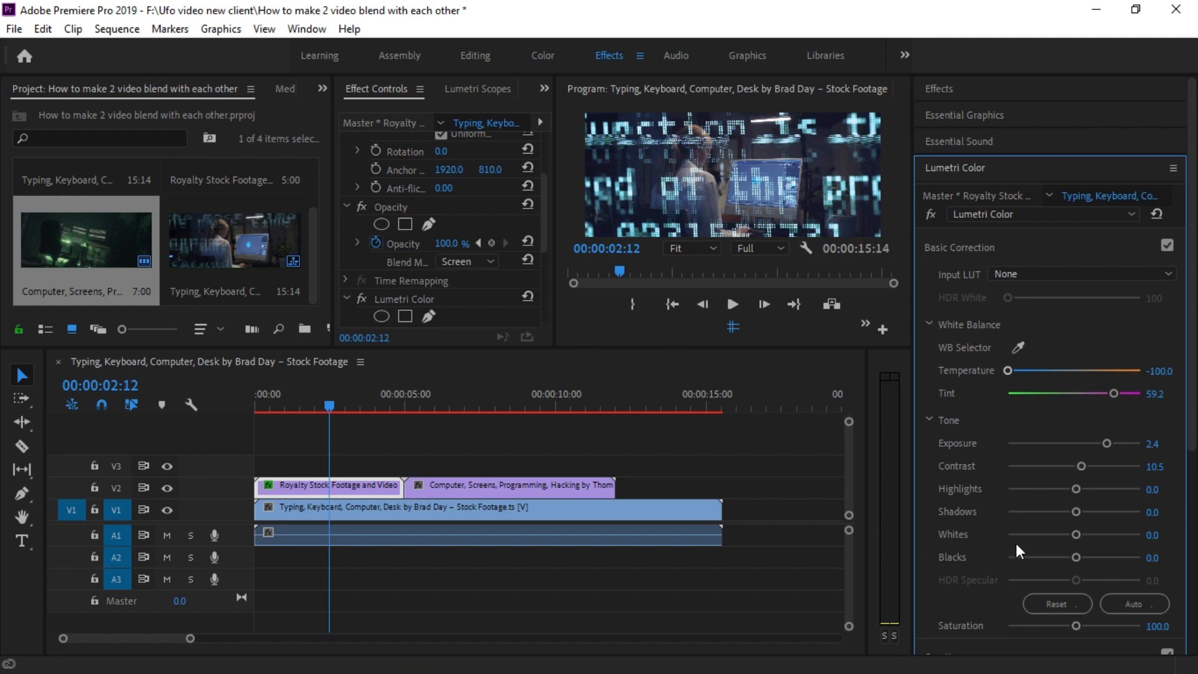
scroll(1018, 551, "down", 3)
left_click(1096, 315)
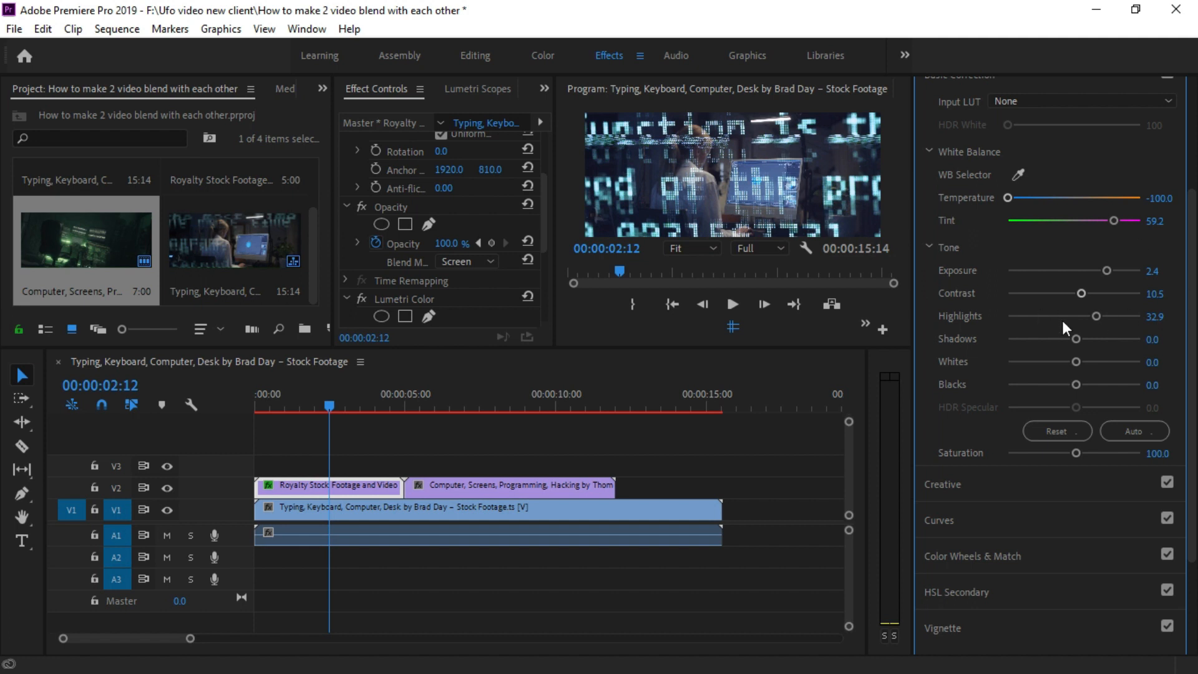
left_click_drag(1107, 312, 1145, 315)
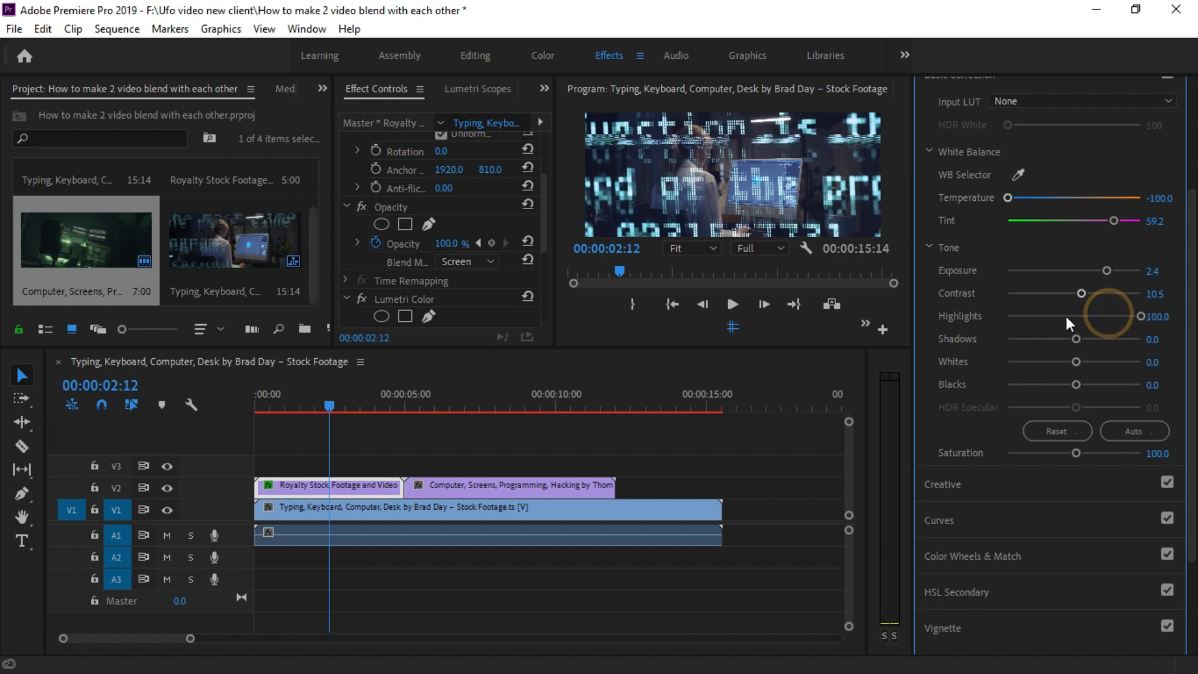
scroll(1119, 343, "down", 3)
left_click_drag(1075, 222, 1157, 222)
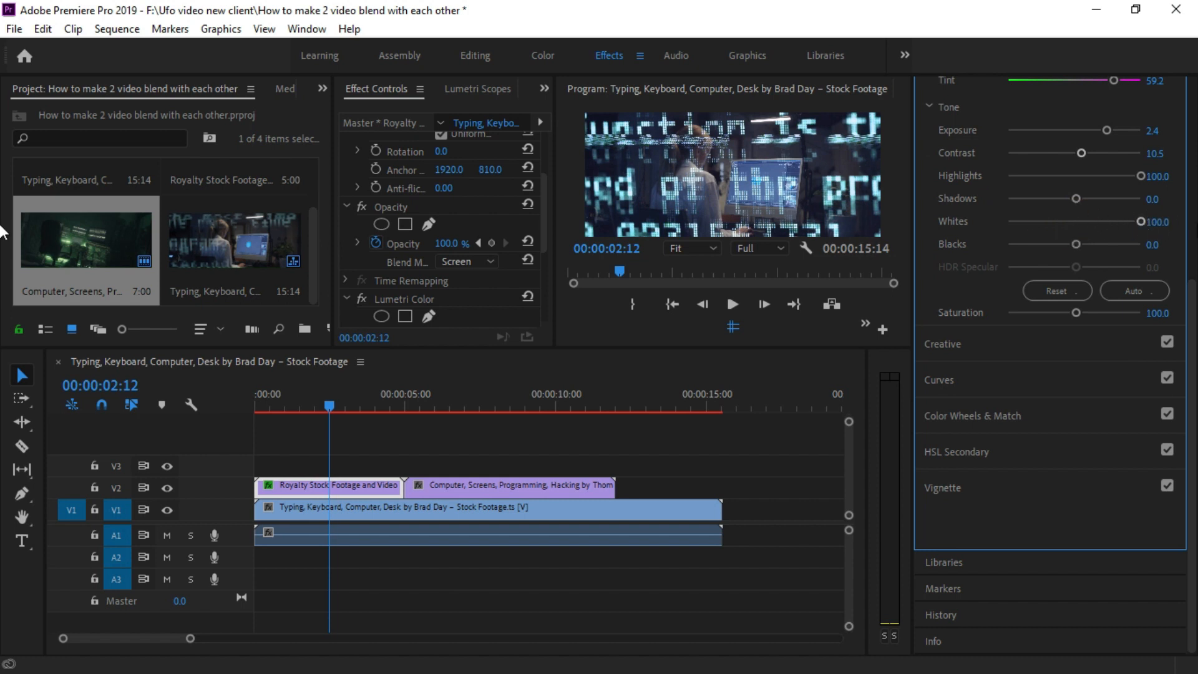
In the clip's Creative adjustments, set Sharpen to about 83, Vibrance to about 58 and Saturation to about 155.
left_click(977, 358)
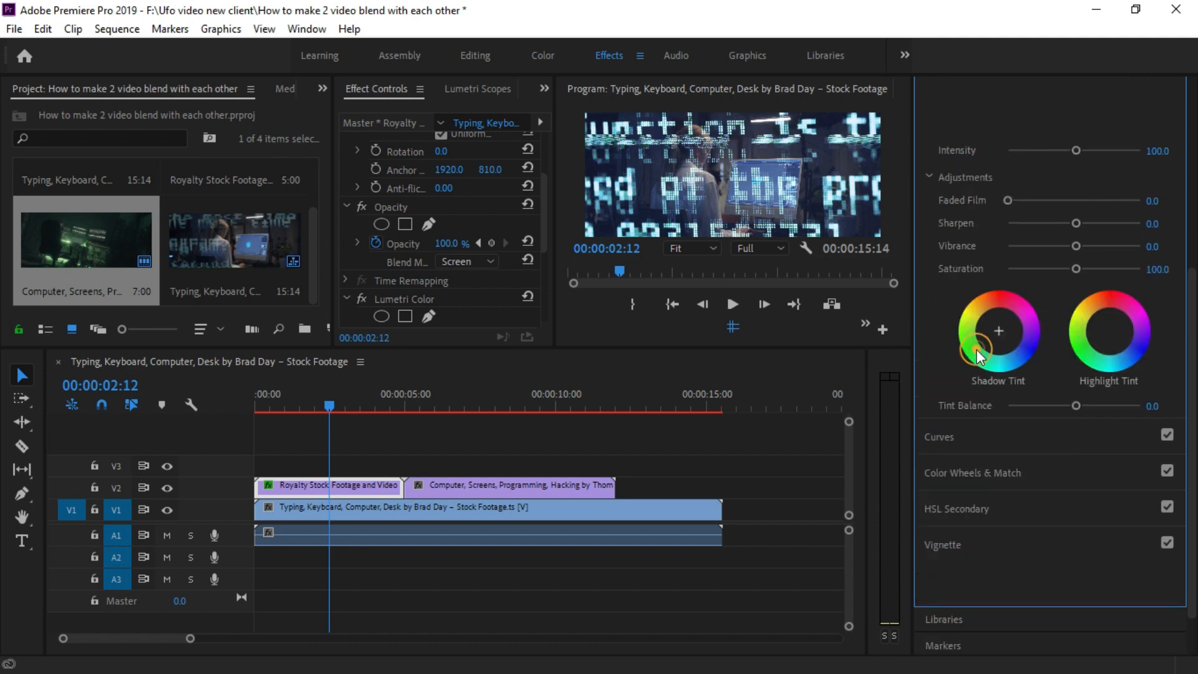
left_click_drag(1079, 222, 1109, 271)
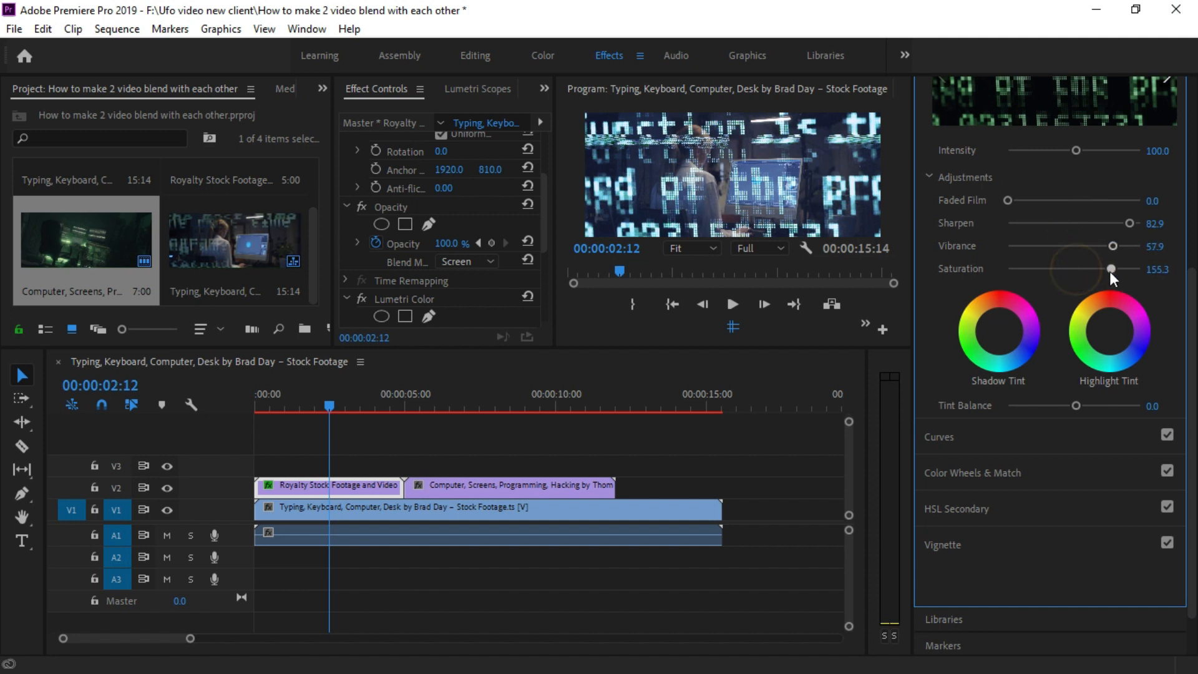
Play the graded blend from the start of the sequence.
left_click(444, 418)
left_click_drag(415, 406, 252, 422)
left_click(734, 301)
left_click_drag(284, 402, 222, 410)
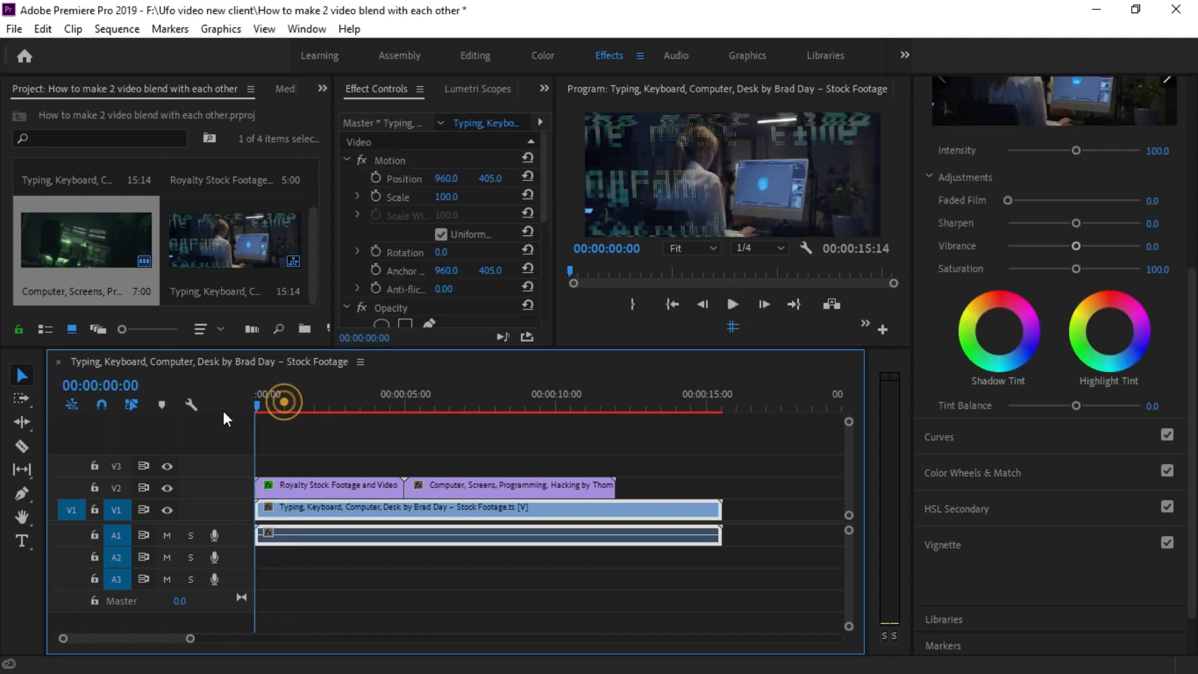
key("space")
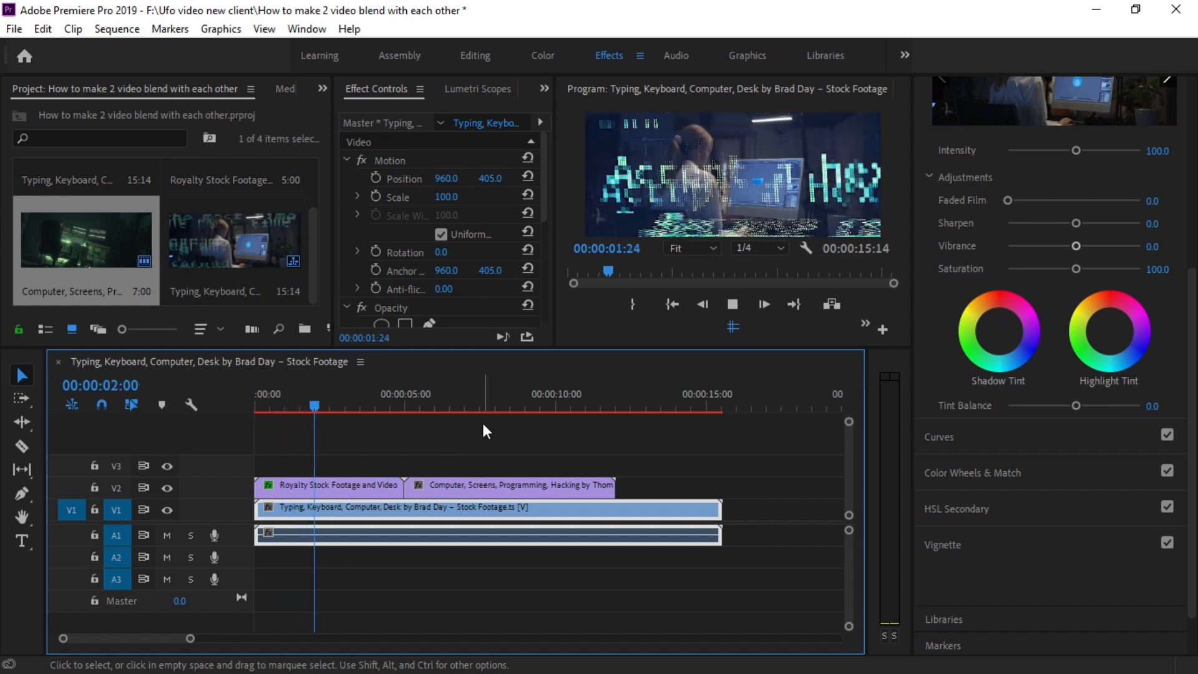
key("space")
Select the Computer, Screens, Programming clip on V2 and show its Opacity settings with the playhead at 00:00:07:11.
left_click(424, 404)
left_click(440, 486)
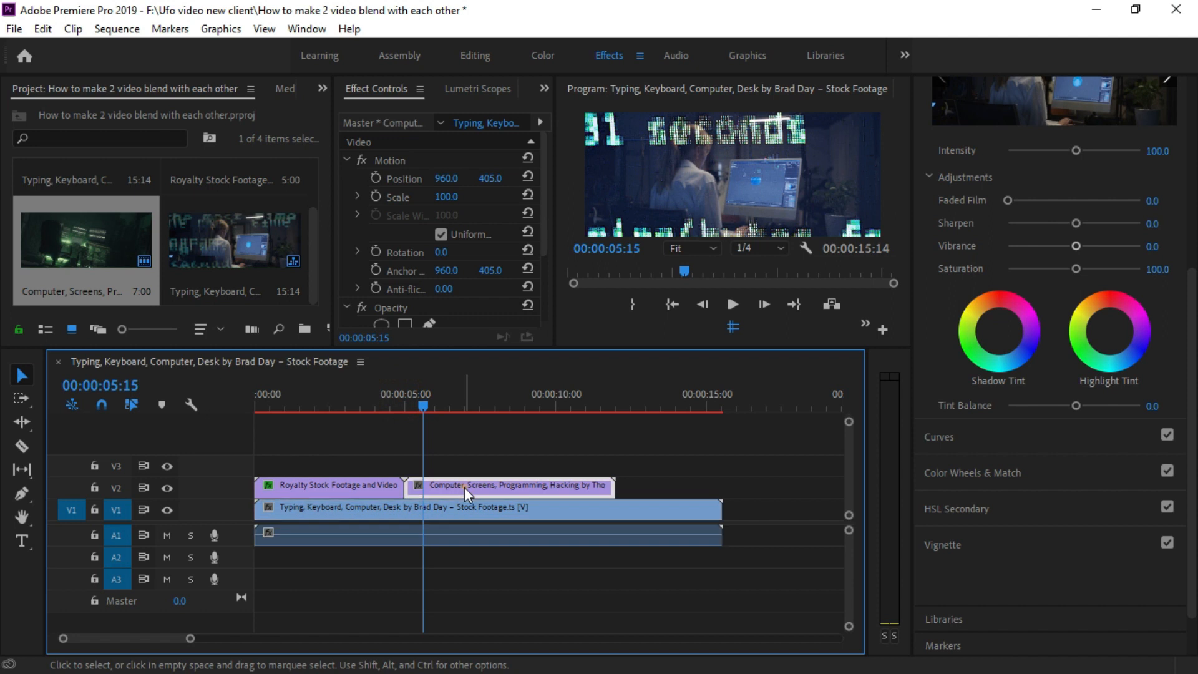
left_click_drag(513, 412, 481, 429)
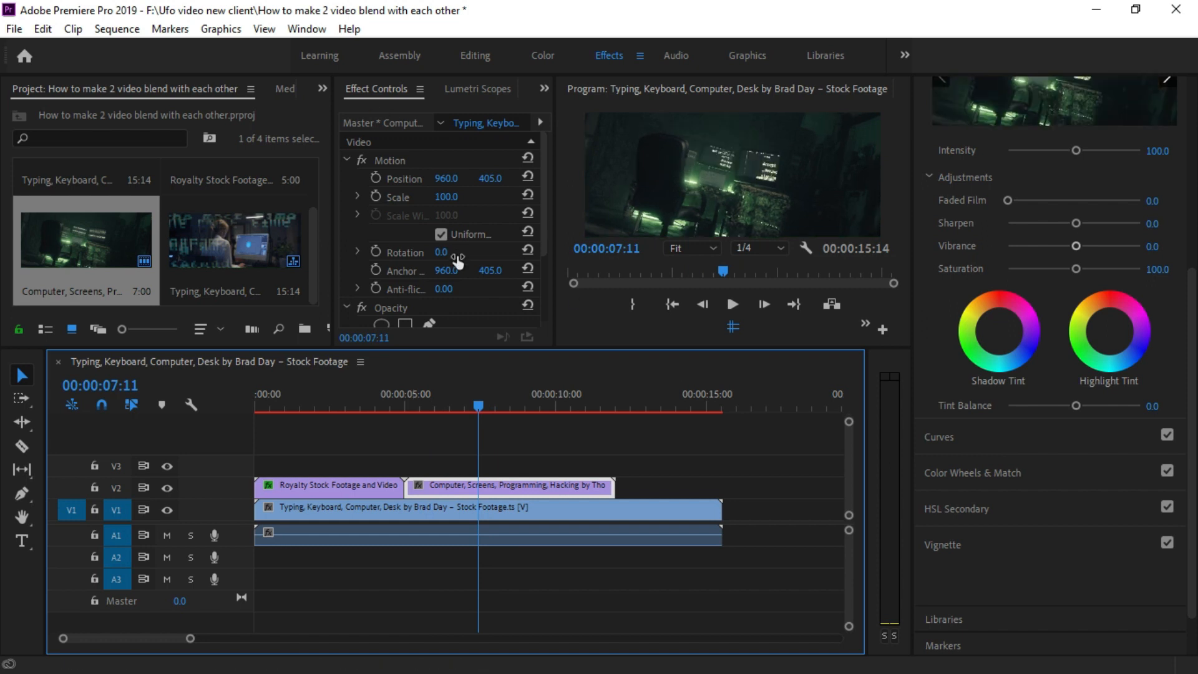
scroll(454, 261, "down", 3)
Try the Exclusion, Hue and Saturation blend modes on the Computer, Screens, Programming clip.
left_click(459, 275)
scroll(461, 499, "down", 3)
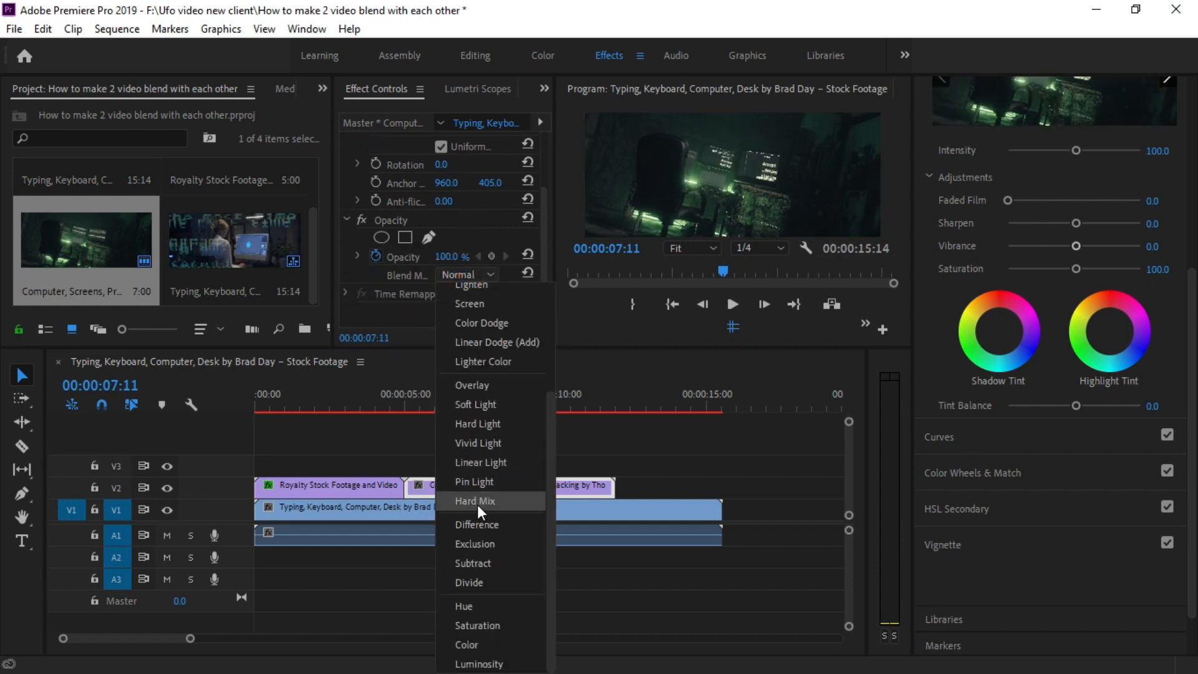
left_click(478, 543)
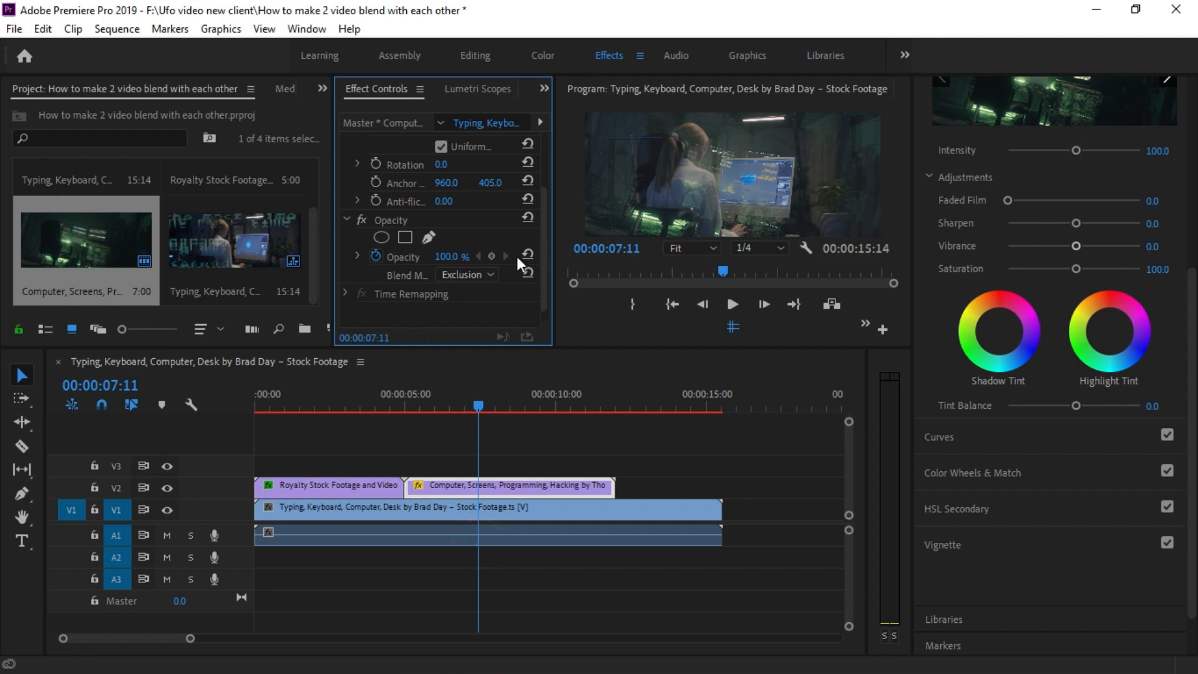
left_click(478, 276)
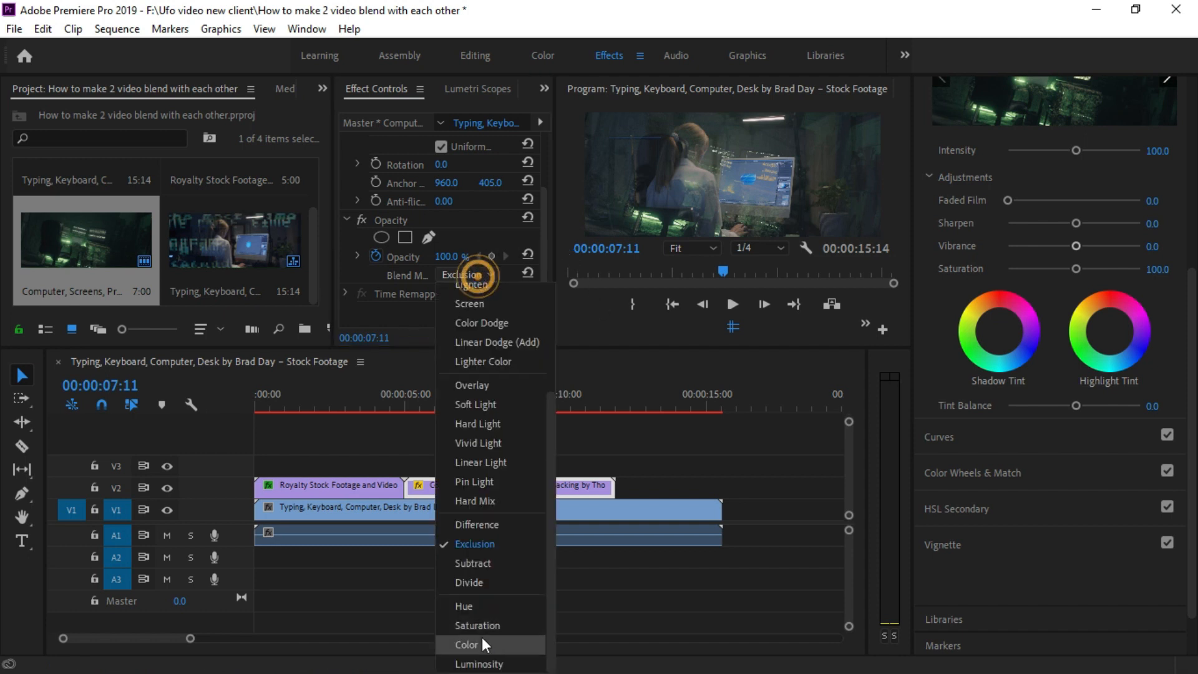
left_click(480, 603)
left_click(478, 273)
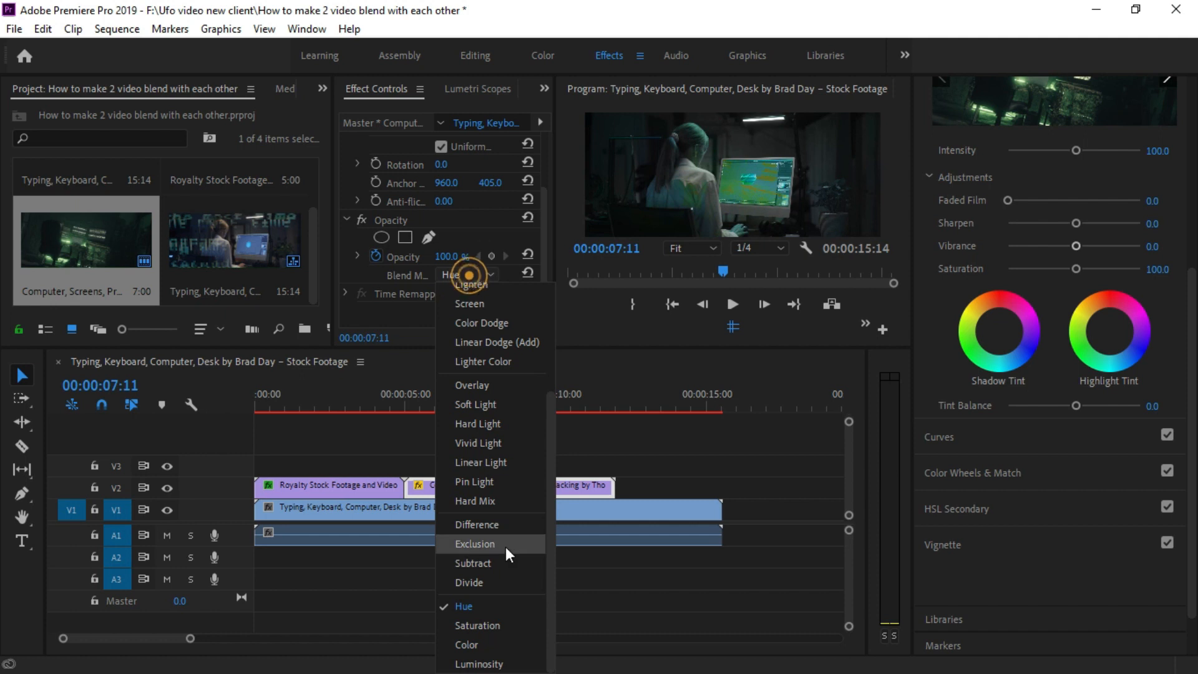
left_click(474, 627)
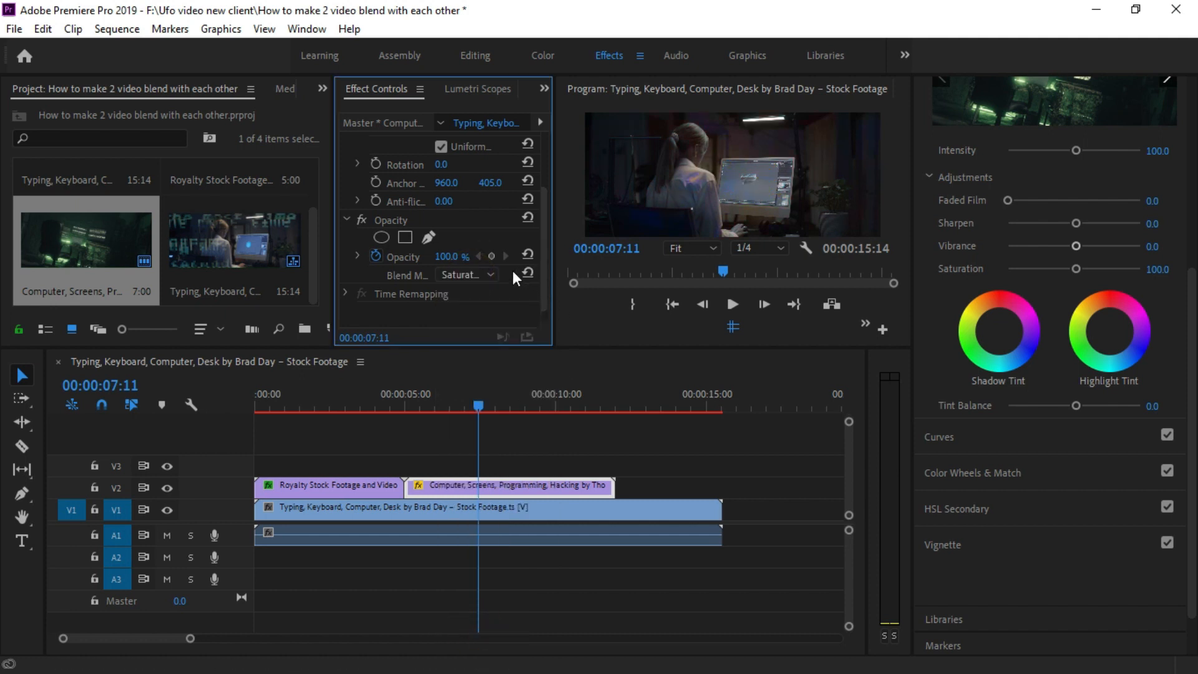
Try the Color and Luminosity blend modes on the Computer, Screens, Programming clip.
left_click(468, 275)
left_click(496, 646)
left_click(465, 275)
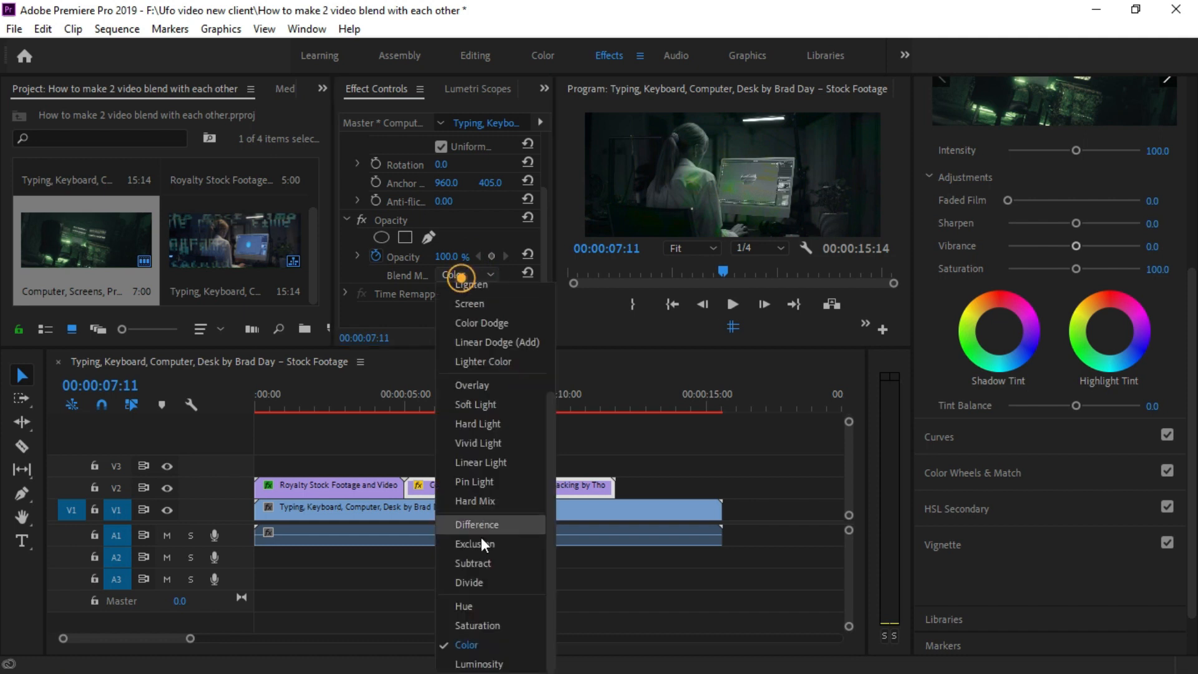
left_click(481, 658)
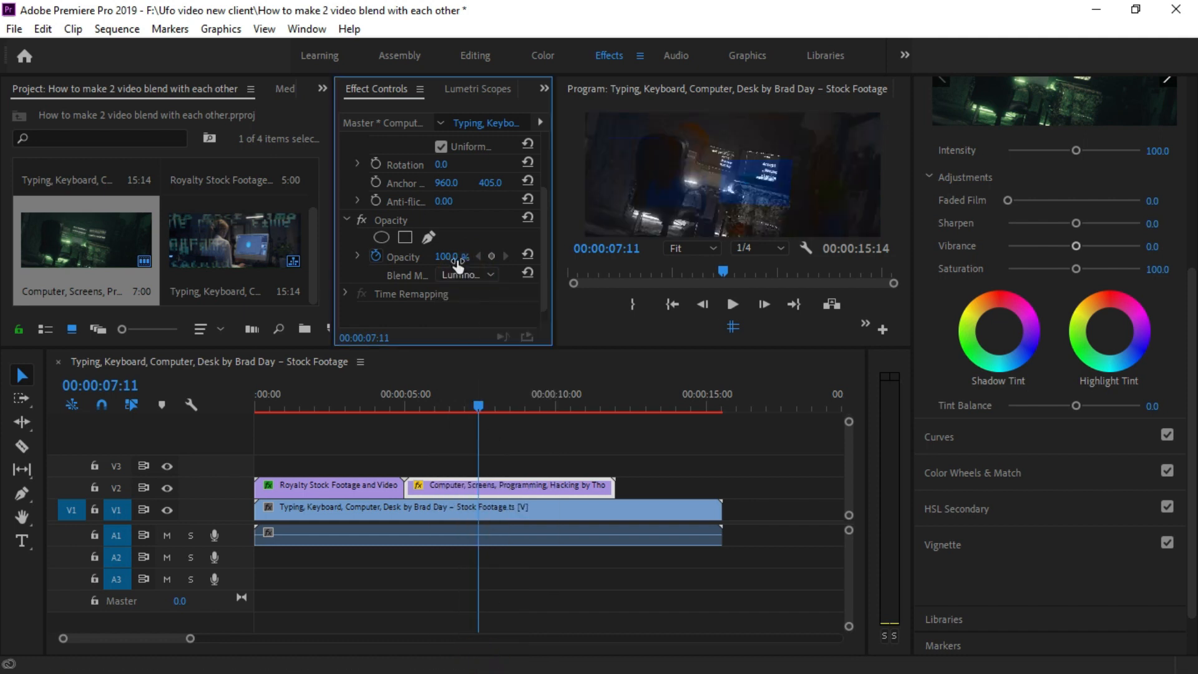
Try the Overlay, Linear Light and Hard Mix blend modes on the Computer, Screens, Programming clip.
left_click(466, 275)
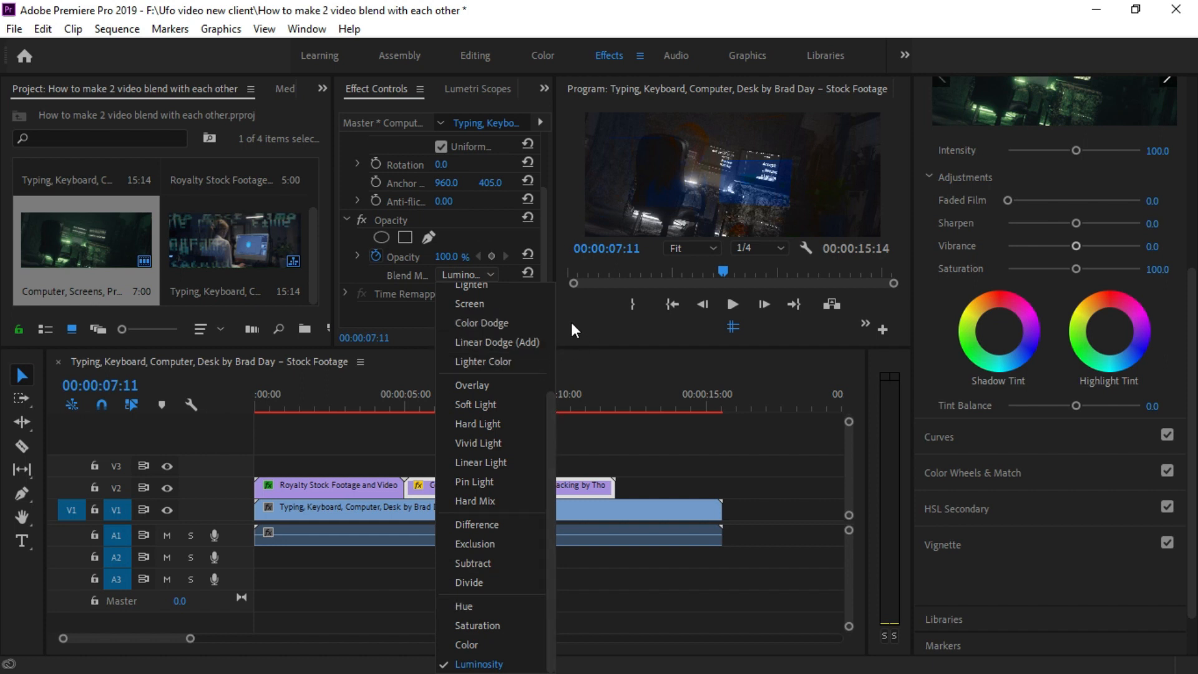
left_click(493, 385)
left_click(481, 272)
left_click(466, 462)
left_click(473, 276)
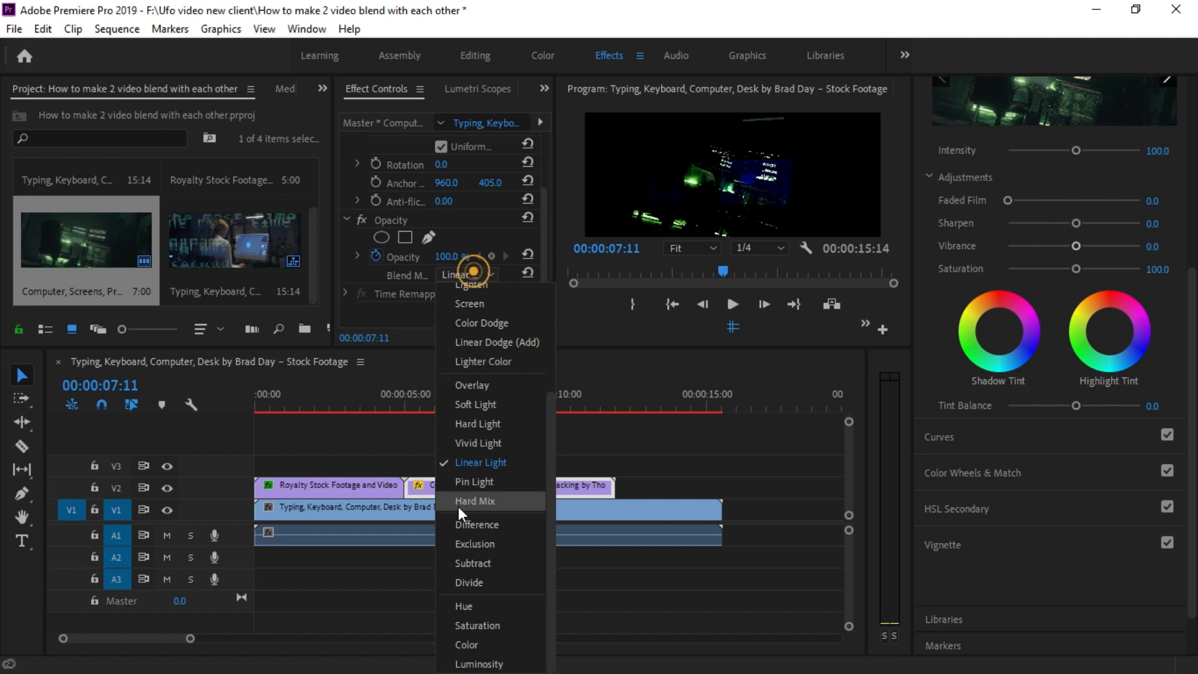
left_click(465, 502)
Retry Exclusion on the Computer, Screens, Programming clip and compare it with the Screen blend mode.
left_click(469, 275)
left_click(486, 538)
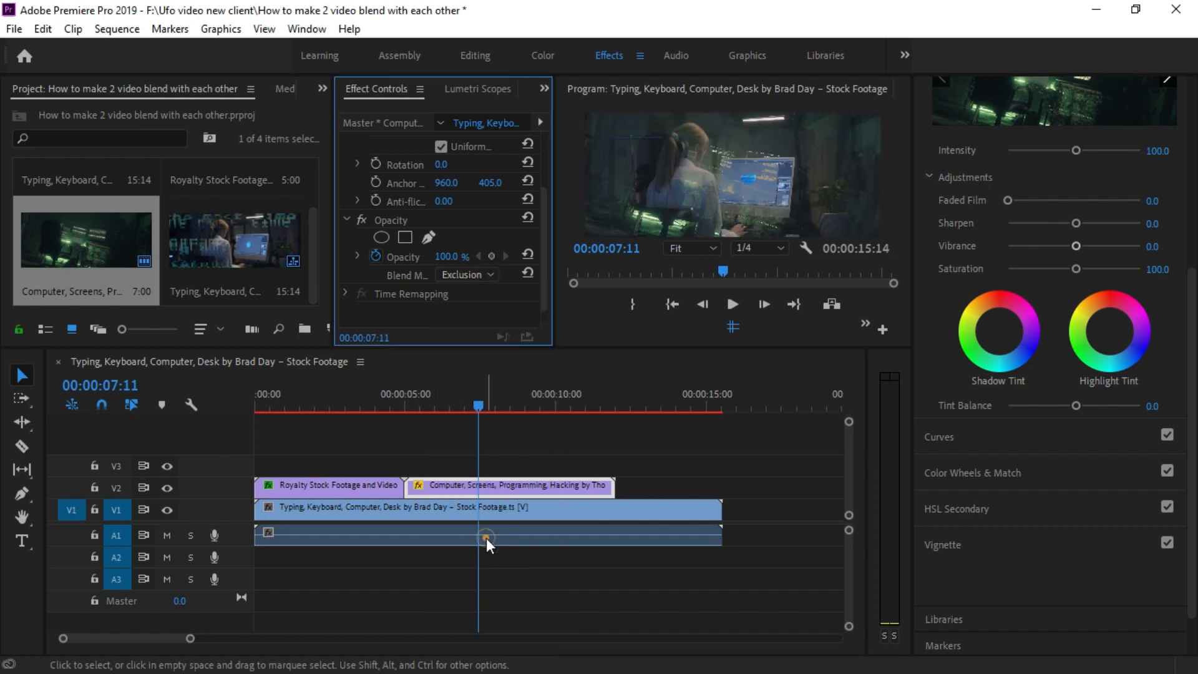
left_click(470, 276)
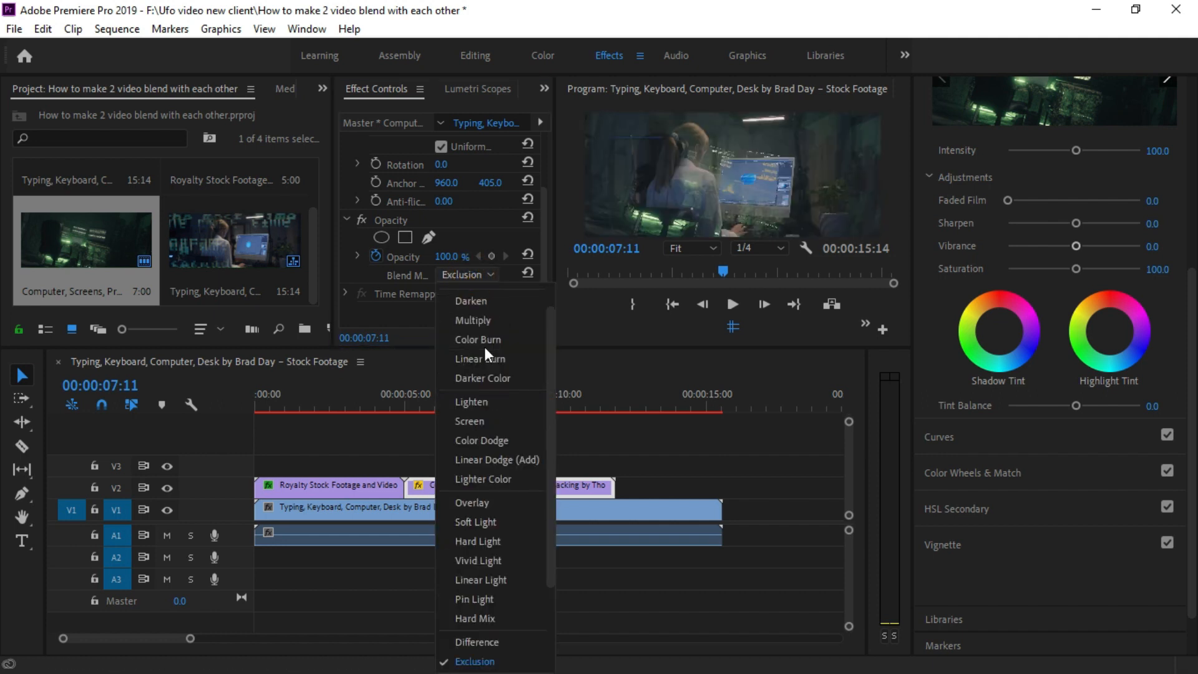
left_click(484, 414)
Set the Computer, Screens, Programming clip's blend mode to Color Dodge and check the blend at 00:00:06:19.
left_click(474, 274)
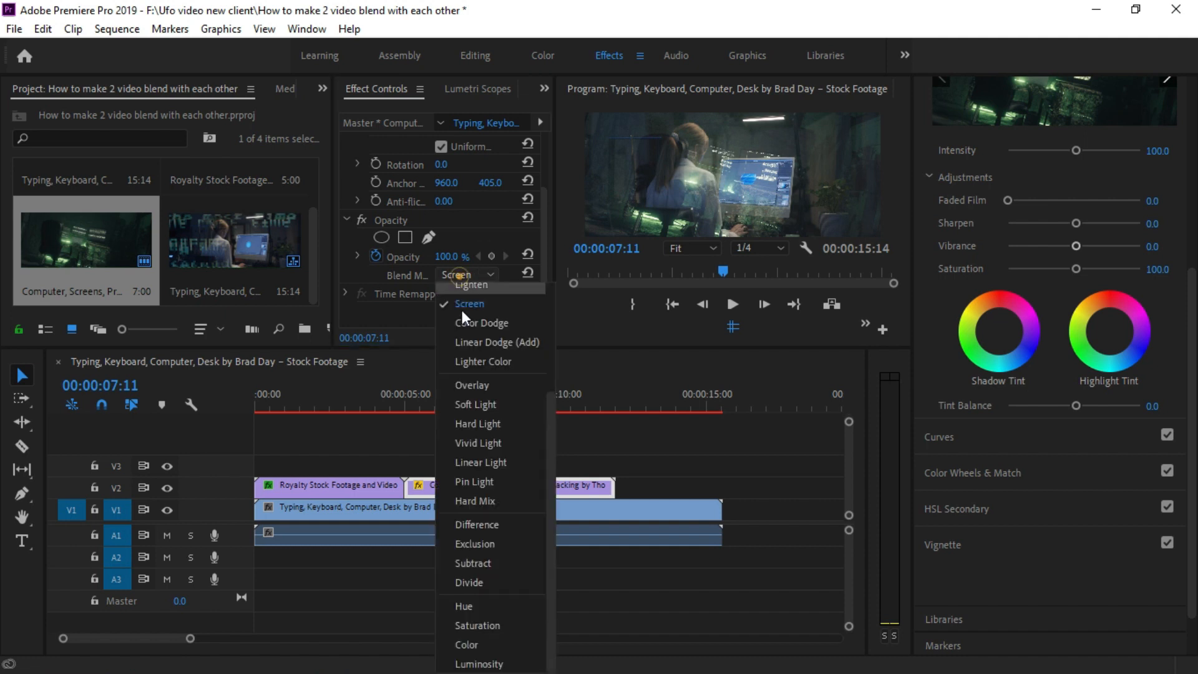
scroll(485, 308, "up", 3)
left_click(488, 440)
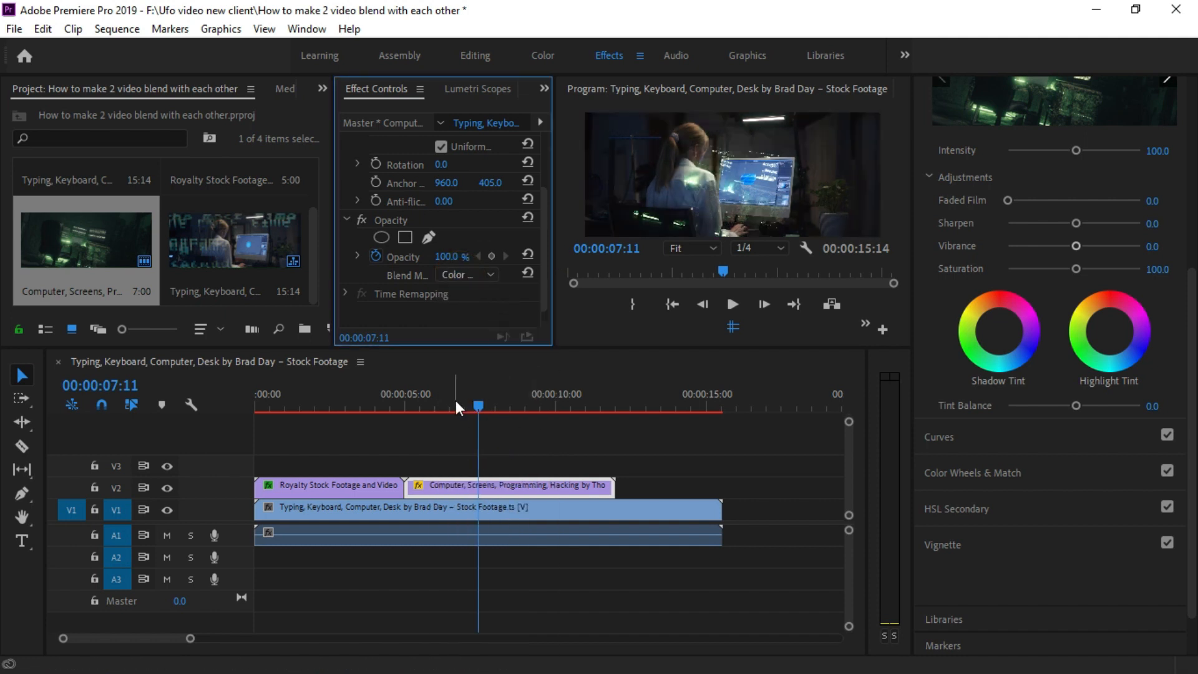
left_click_drag(483, 408, 456, 409)
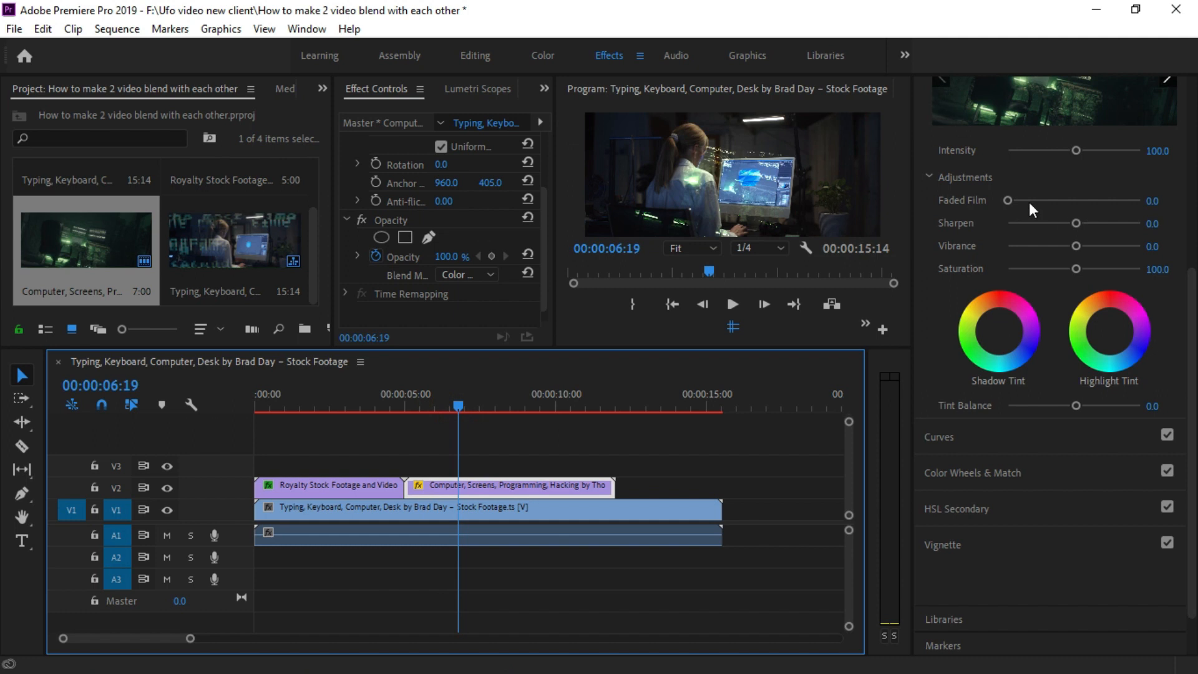
scroll(1028, 206, "up", 5)
scroll(1012, 430, "down", 3)
scroll(1015, 462, "up", 3)
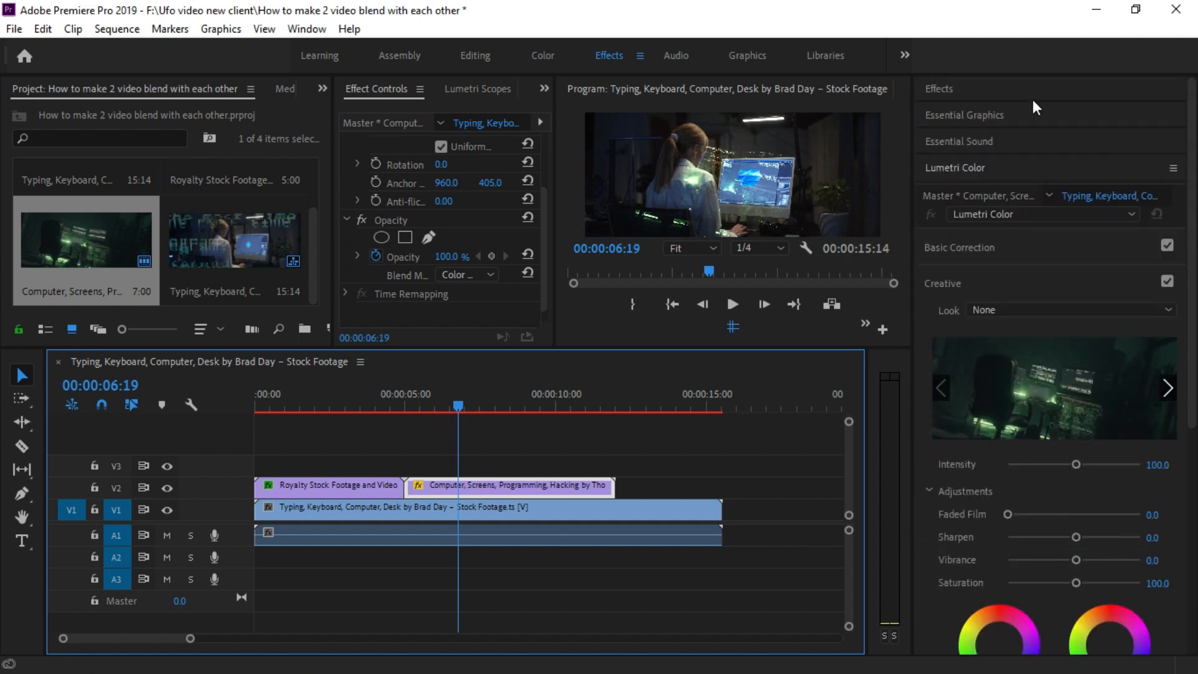
left_click(956, 172)
left_click(965, 114)
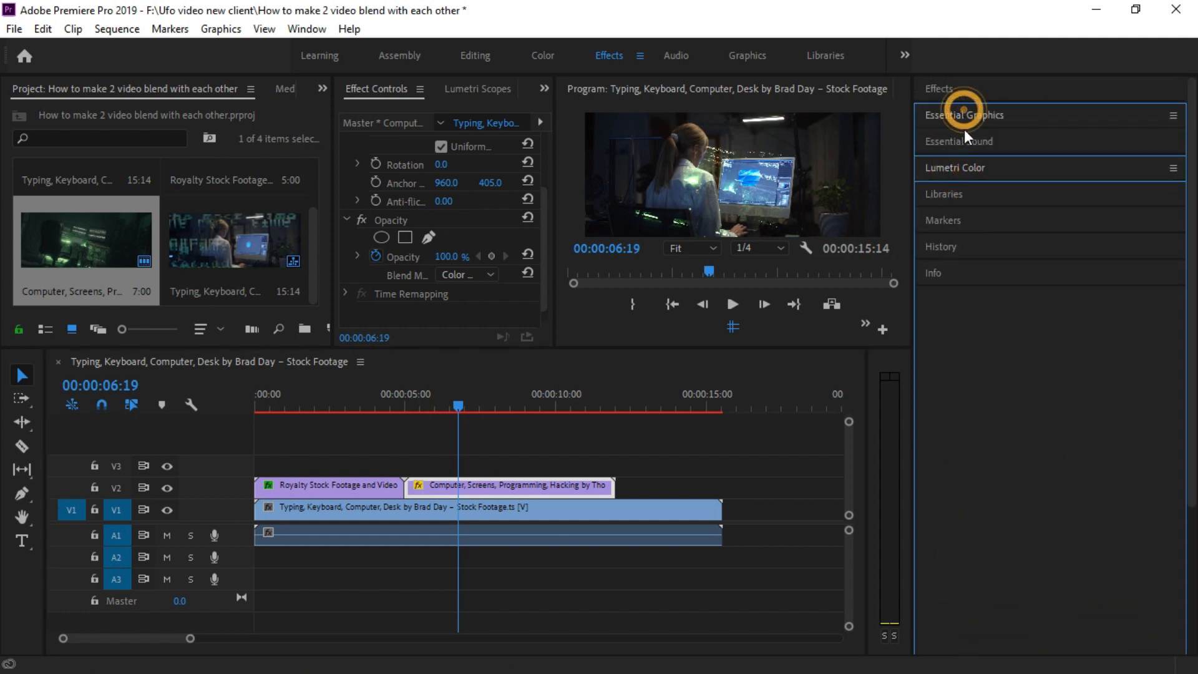
left_click(993, 117)
left_click(983, 161)
scroll(1029, 281, "down", 5)
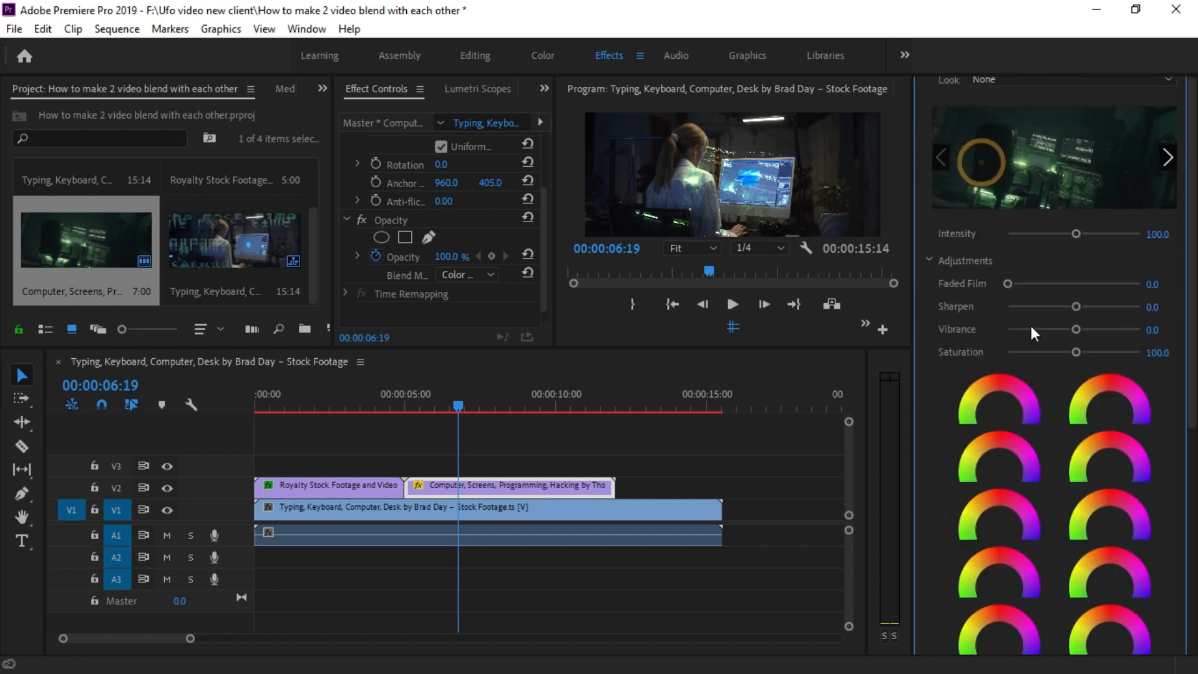
scroll(1046, 249, "up", 5)
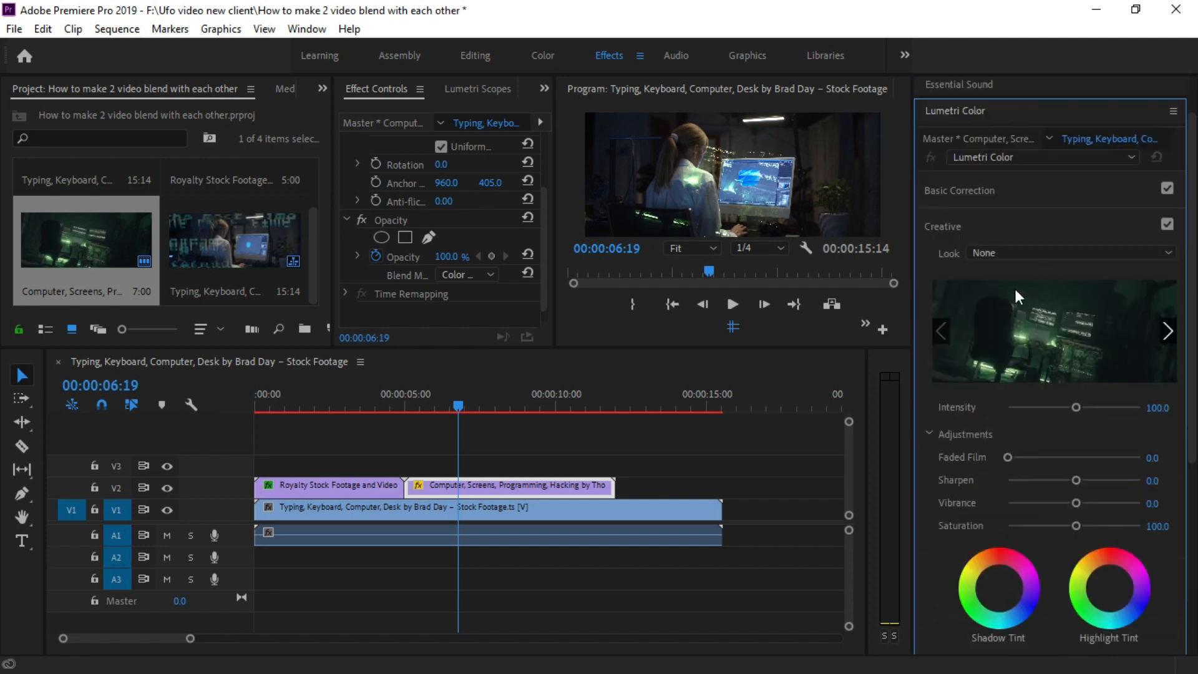
scroll(1008, 411, "down", 6)
scroll(1008, 411, "up", 7)
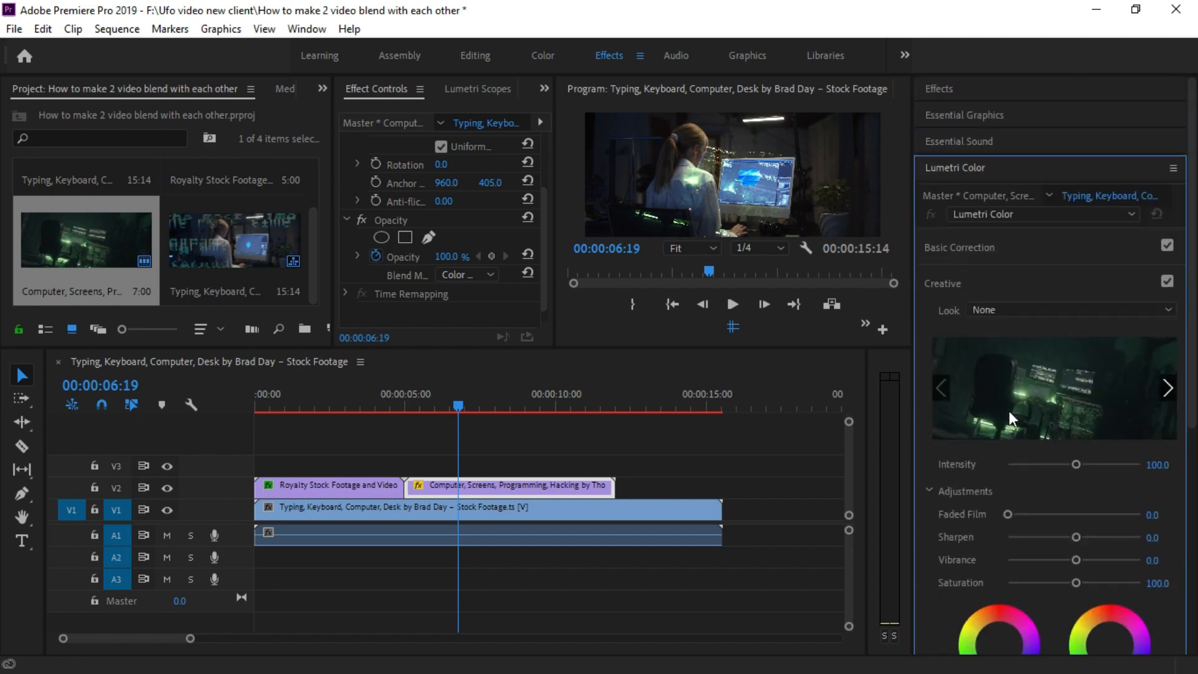
Set the Computer, Screens, Programming clip's Lumetri white balance to Temperature -98.7 and Tint 100.0.
left_click(992, 244)
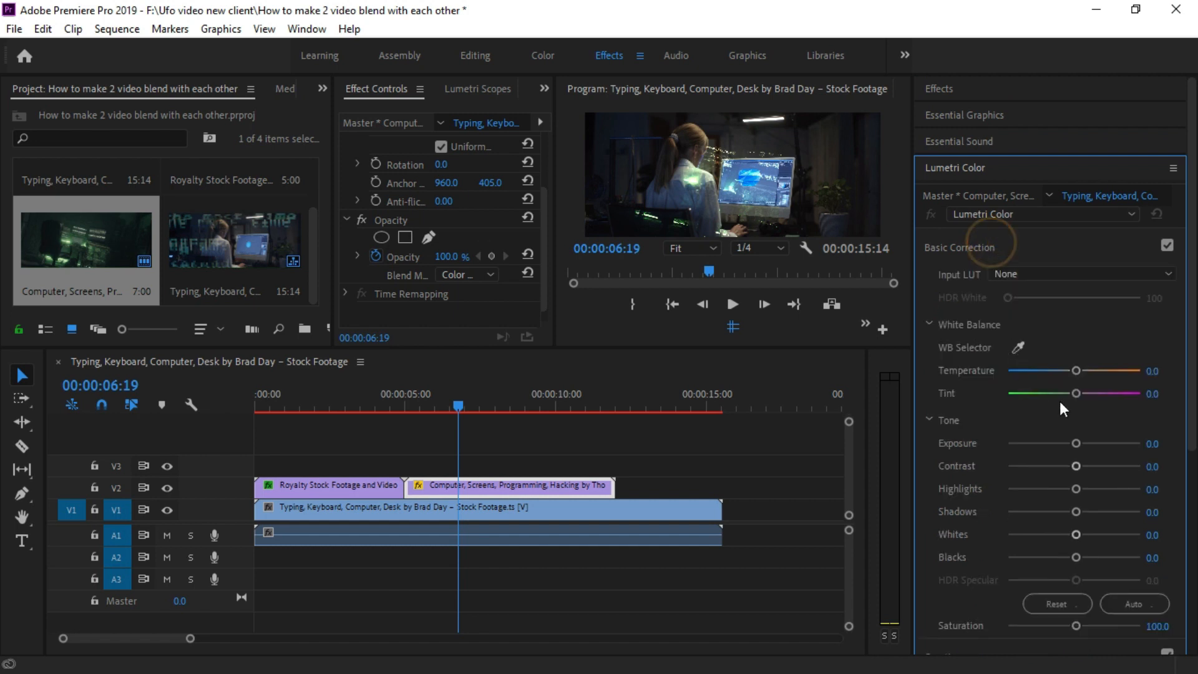
left_click_drag(1075, 372, 1007, 373)
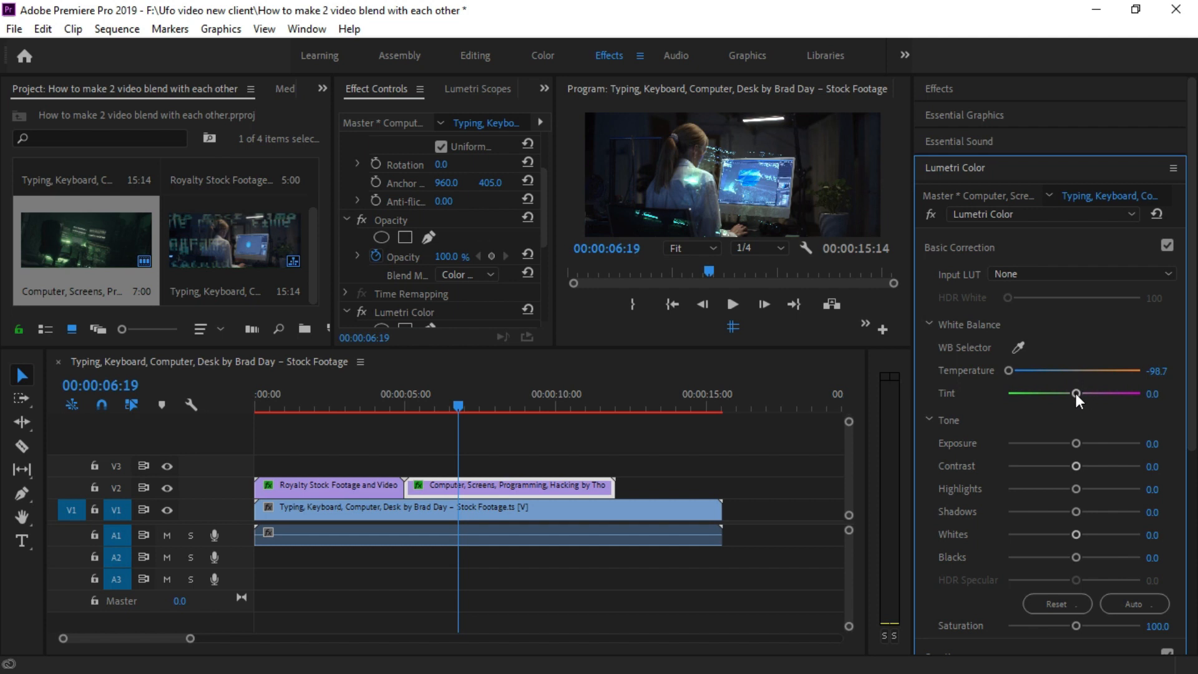
left_click_drag(1075, 394, 1144, 396)
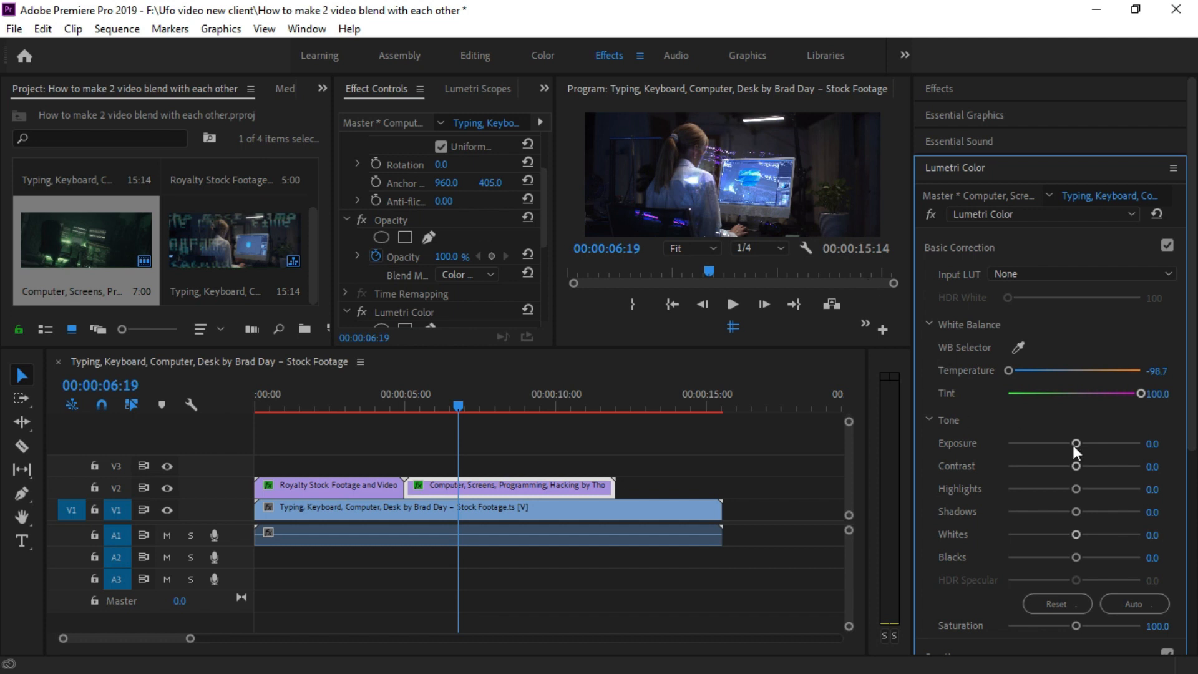
Set the clip's Lumetri tone to Exposure 0.7, Contrast 34.2, Highlights -86.8, Shadows -28.9, Whites 63.2 and Blacks -97.4.
mouse_move(1079, 443)
left_mouse_down()
mouse_move(1150, 443)
mouse_move(1060, 443)
mouse_move(1073, 446)
left_mouse_up()
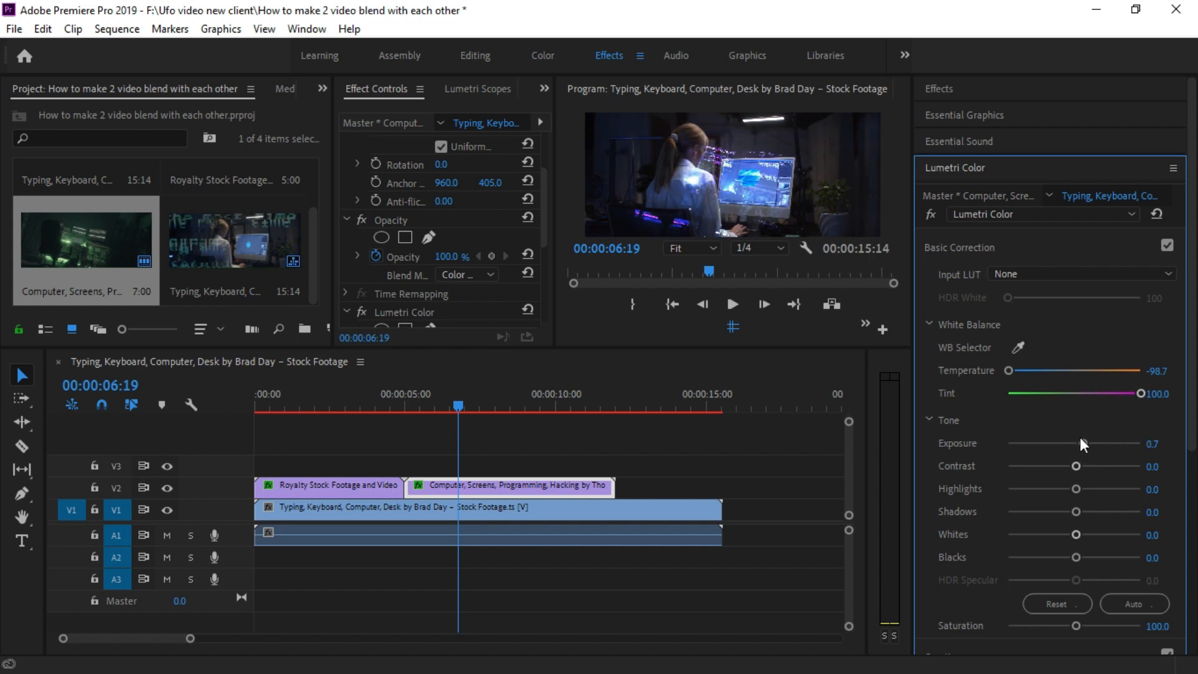
left_click_drag(1075, 474, 994, 488)
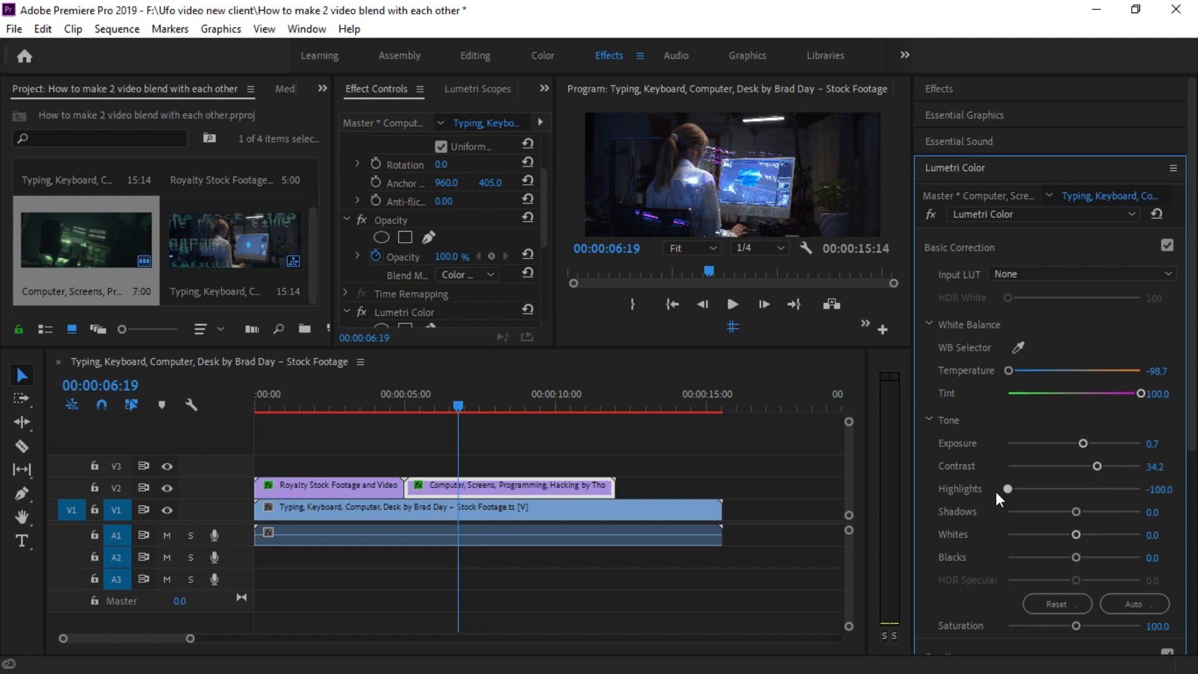
mouse_move(1077, 511)
left_mouse_down()
mouse_move(1031, 511)
mouse_move(1059, 522)
left_mouse_up()
scroll(1059, 518, "down", 4)
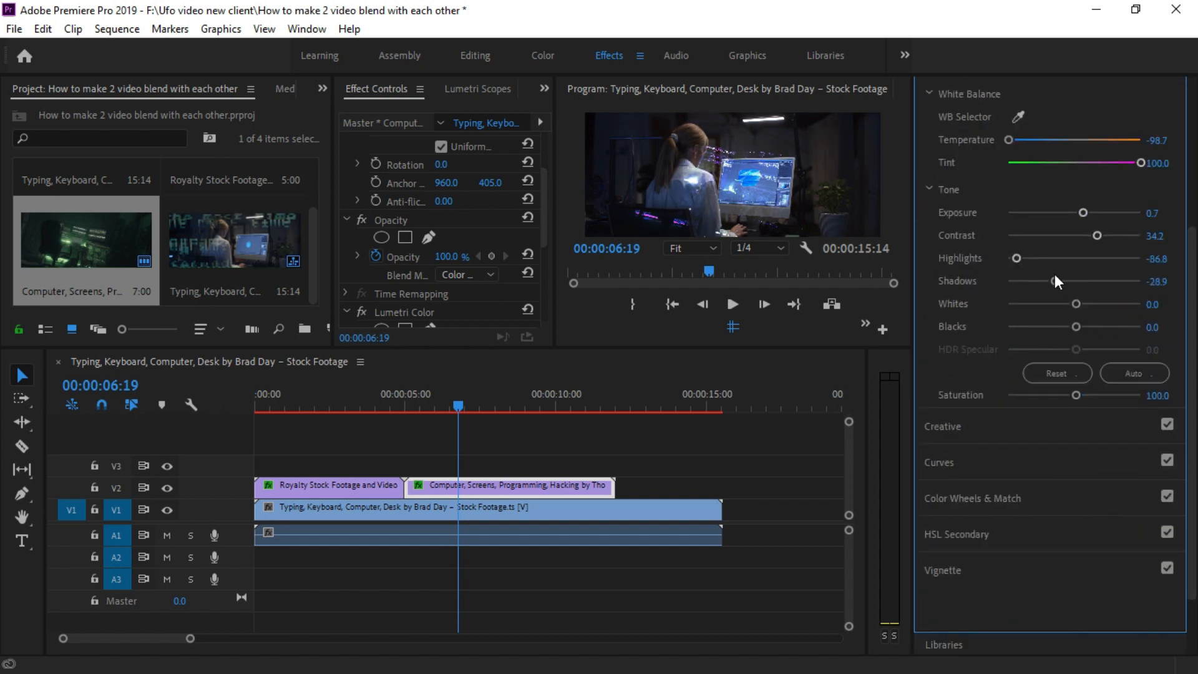
left_click_drag(1076, 304, 1009, 328)
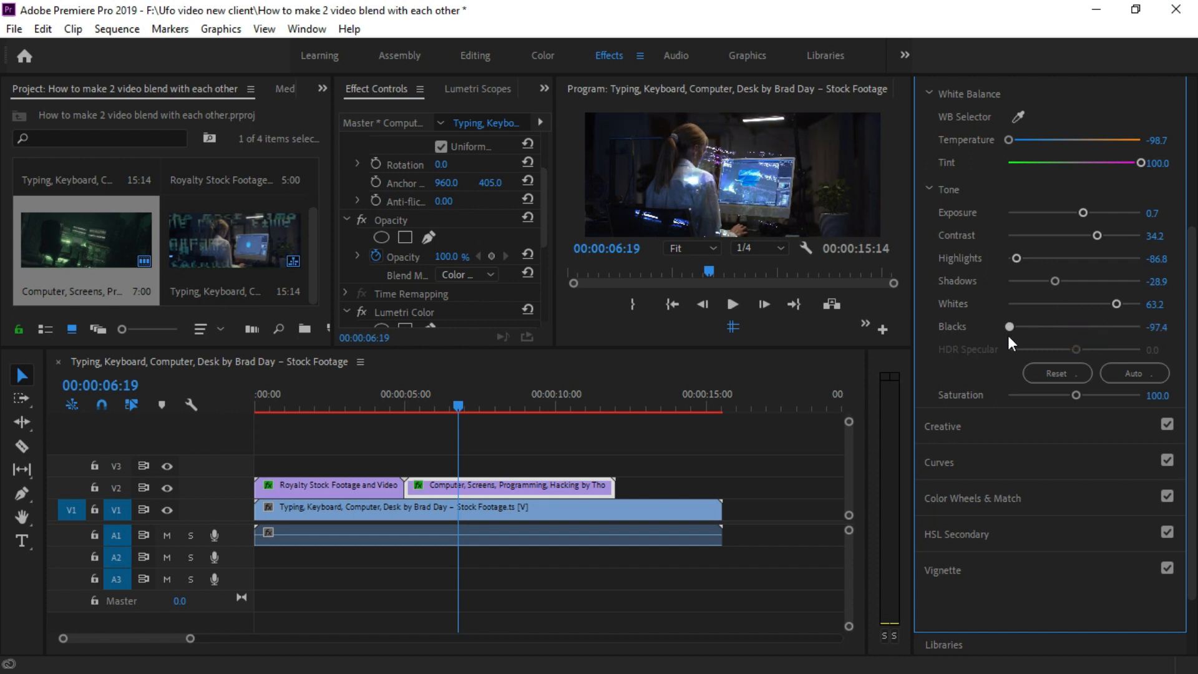
Set the Lumetri Creative adjustments to Faded Film 51.3, Sharpen 71.1, Vibrance 84.2 and Saturation 163.2.
scroll(1064, 351, "down", 2)
left_click(975, 342)
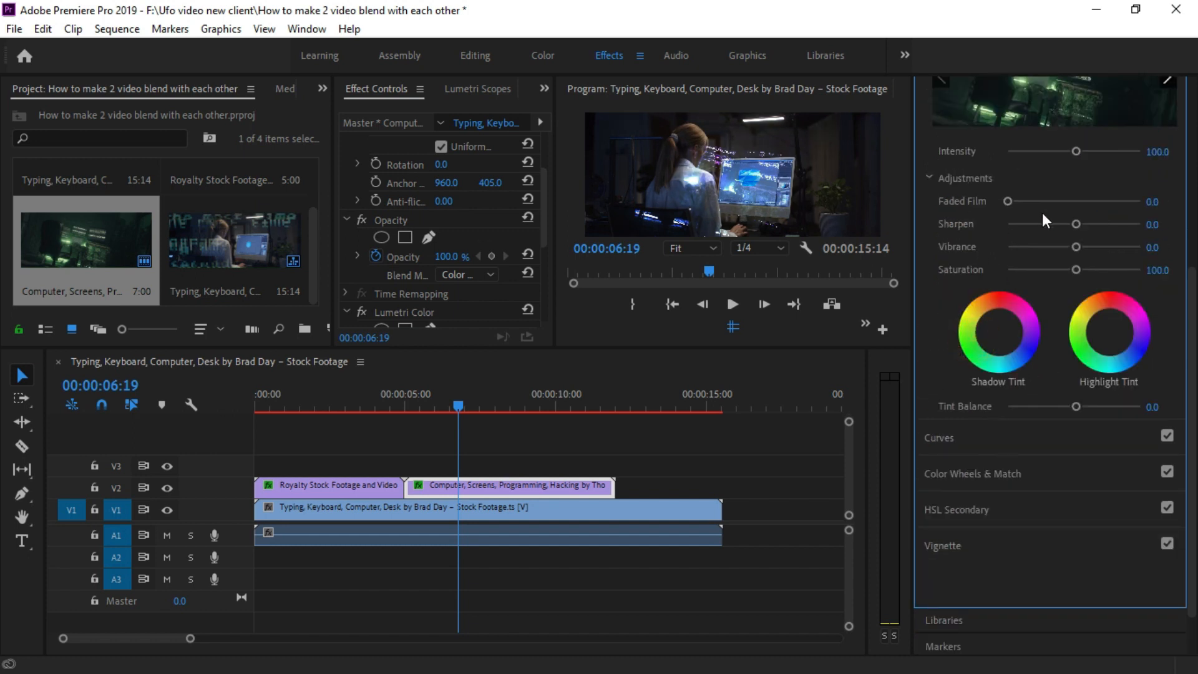
scroll(1040, 262, "up", 6)
scroll(1030, 374, "down", 4)
left_click_drag(1008, 341, 1116, 411)
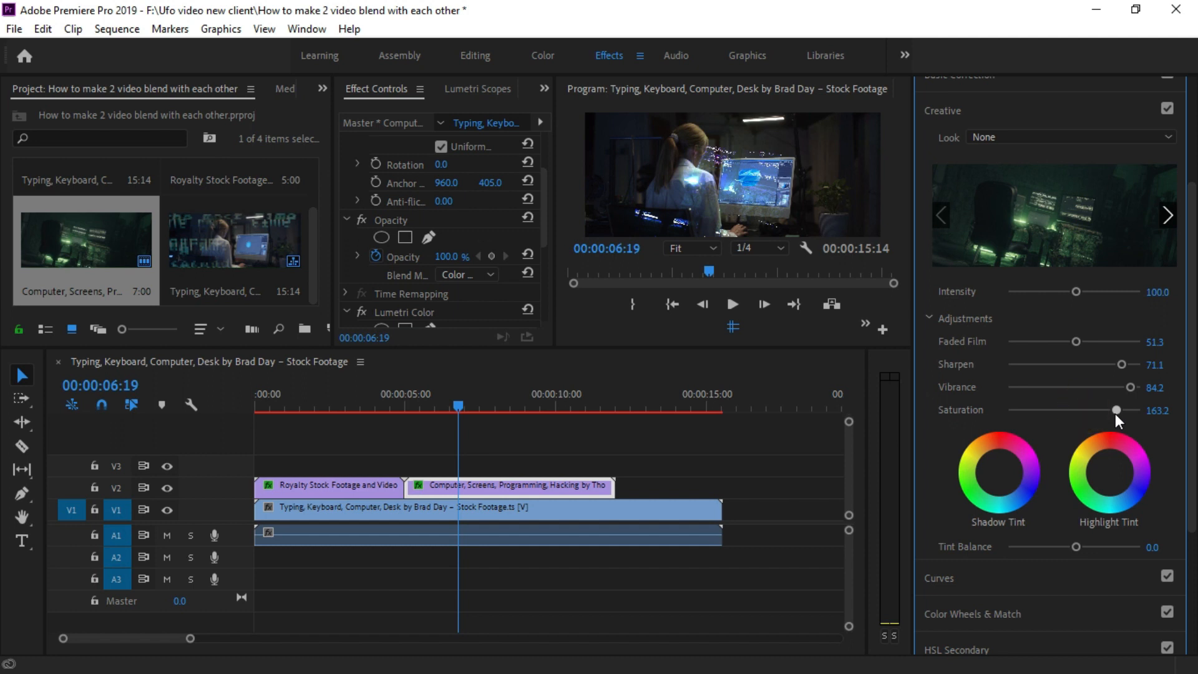
In Color Wheels & Match, lower the shadows slightly and raise the midtones and highlights of the Computer, Screens, Programming clip.
scroll(1045, 429, "down", 3)
left_click(976, 385)
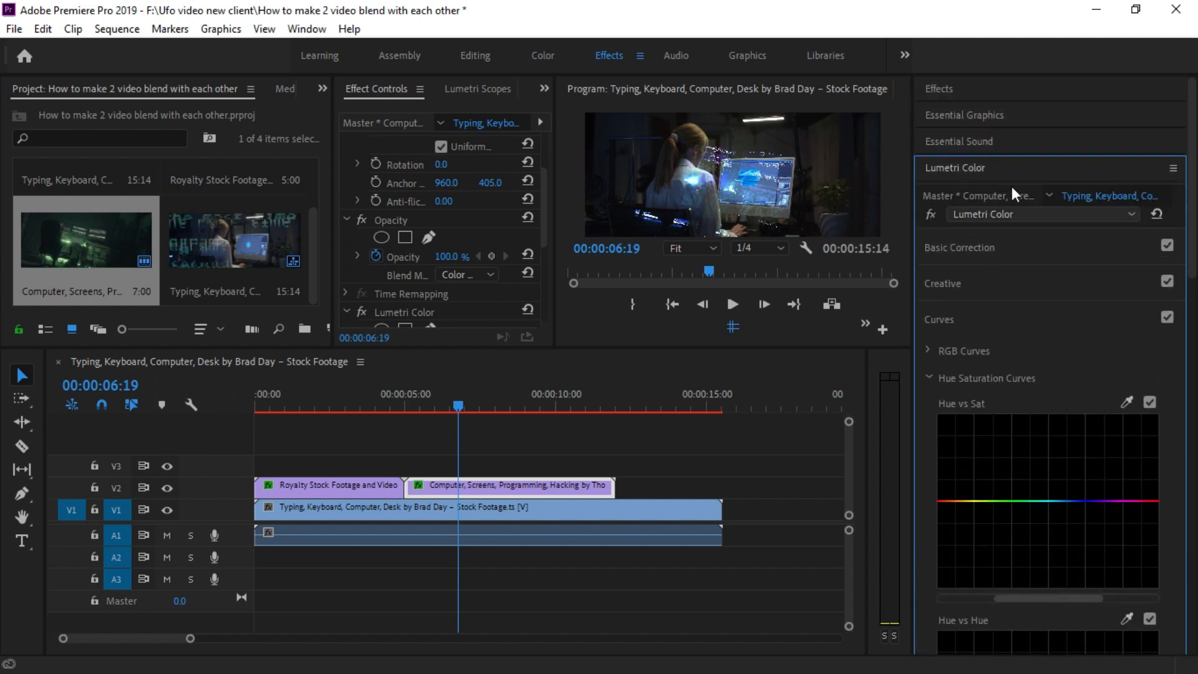
left_click(985, 325)
left_click(976, 350)
scroll(999, 437, "down", 3)
left_click_drag(941, 376, 940, 389)
left_click(1011, 280)
left_click_drag(1014, 280, 1017, 260)
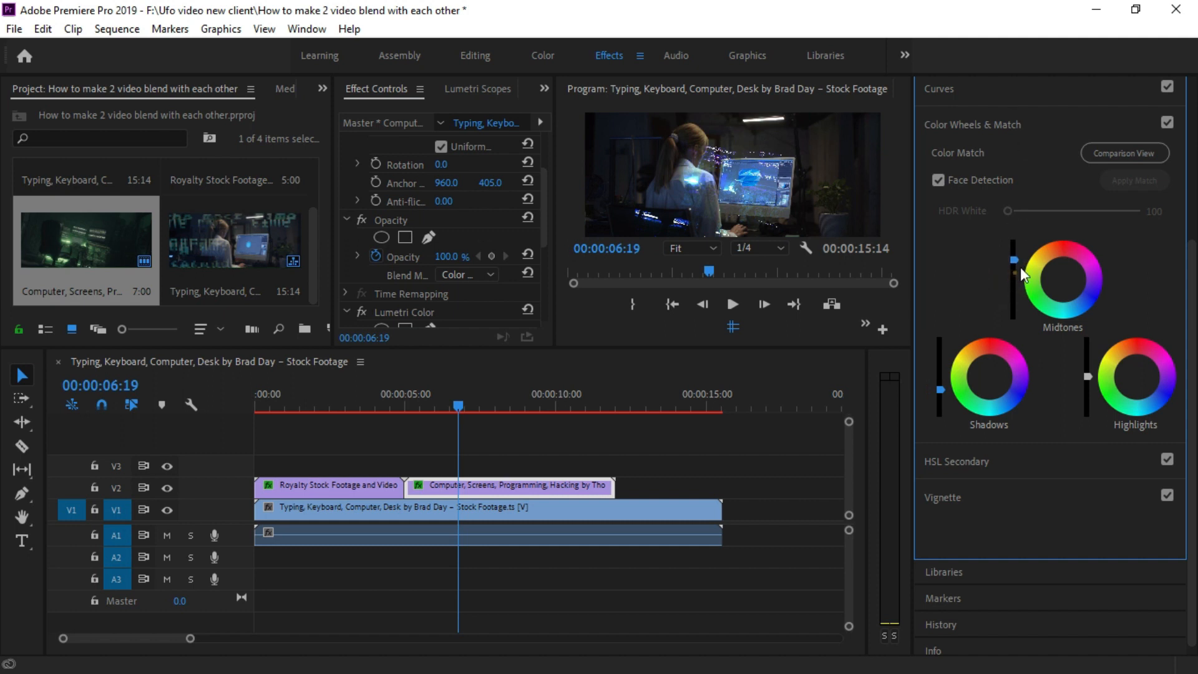
left_click_drag(1091, 372, 1091, 342)
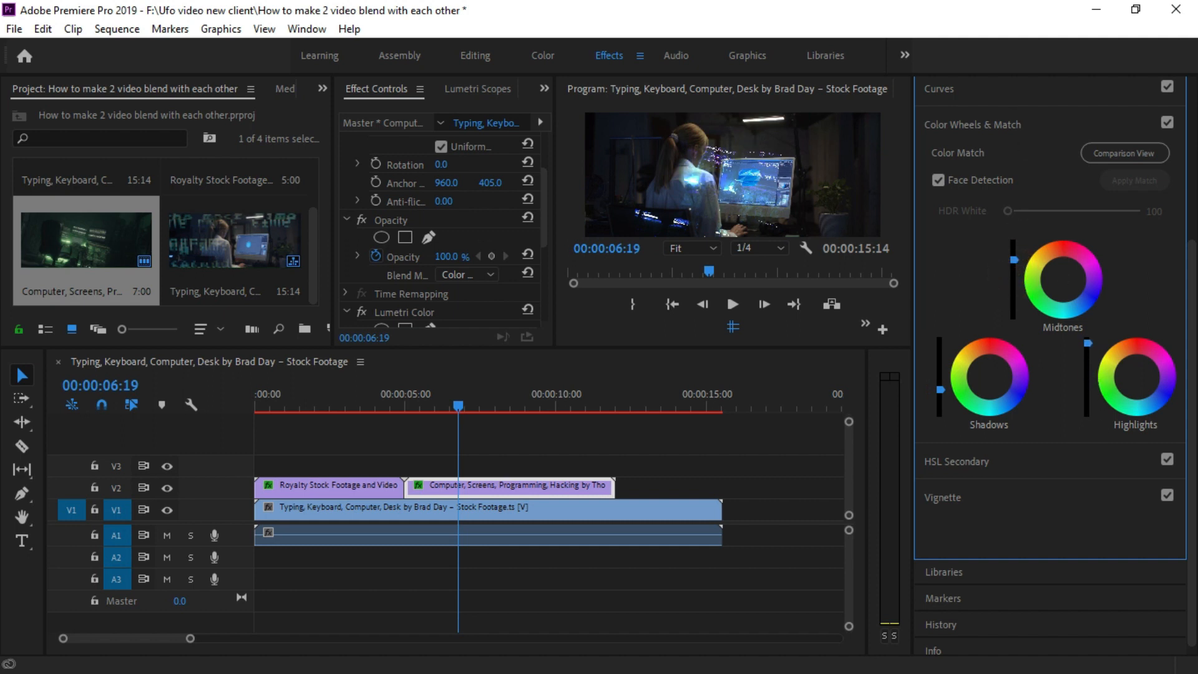
Try different tints on the Highlights and Shadows color wheels, settling on blue highlights and slightly orange shadows.
left_click_drag(1135, 376, 1153, 397)
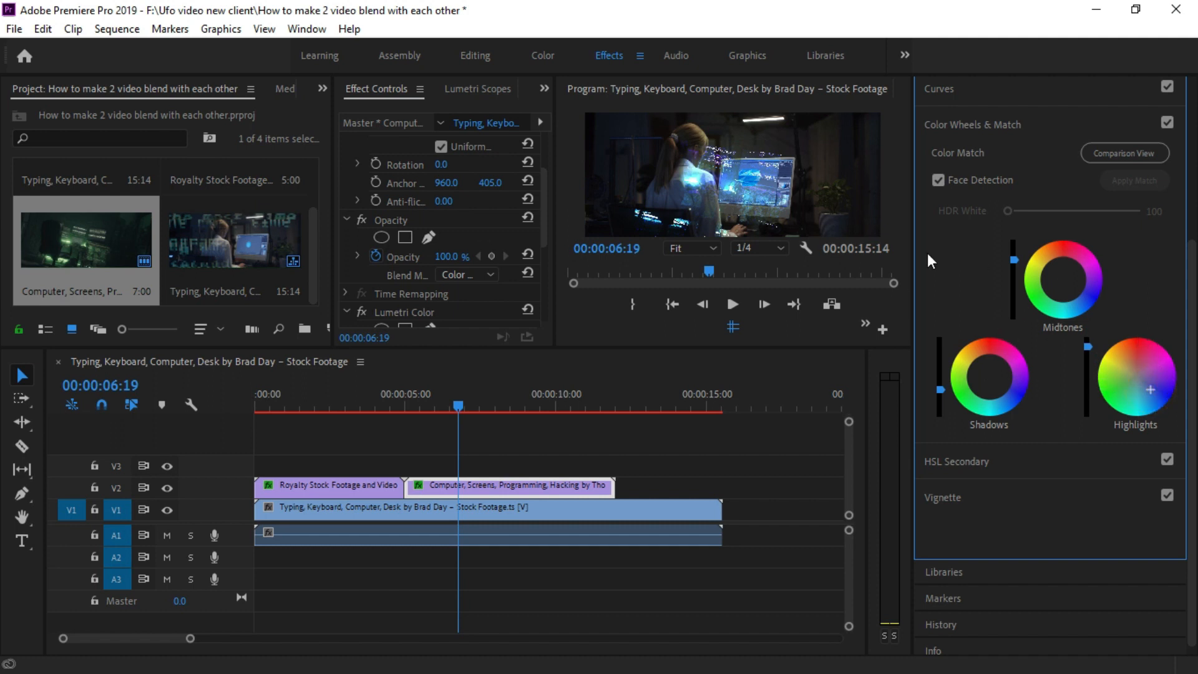
left_click_drag(981, 370, 973, 363)
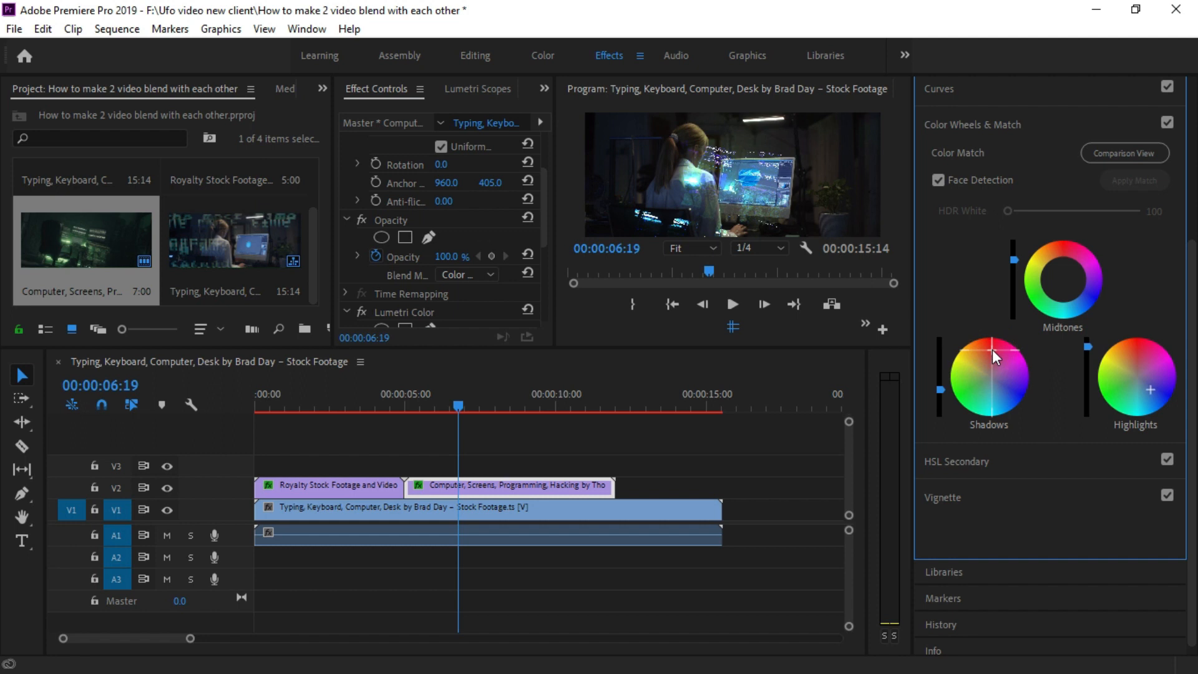
left_click_drag(1109, 395, 1114, 392)
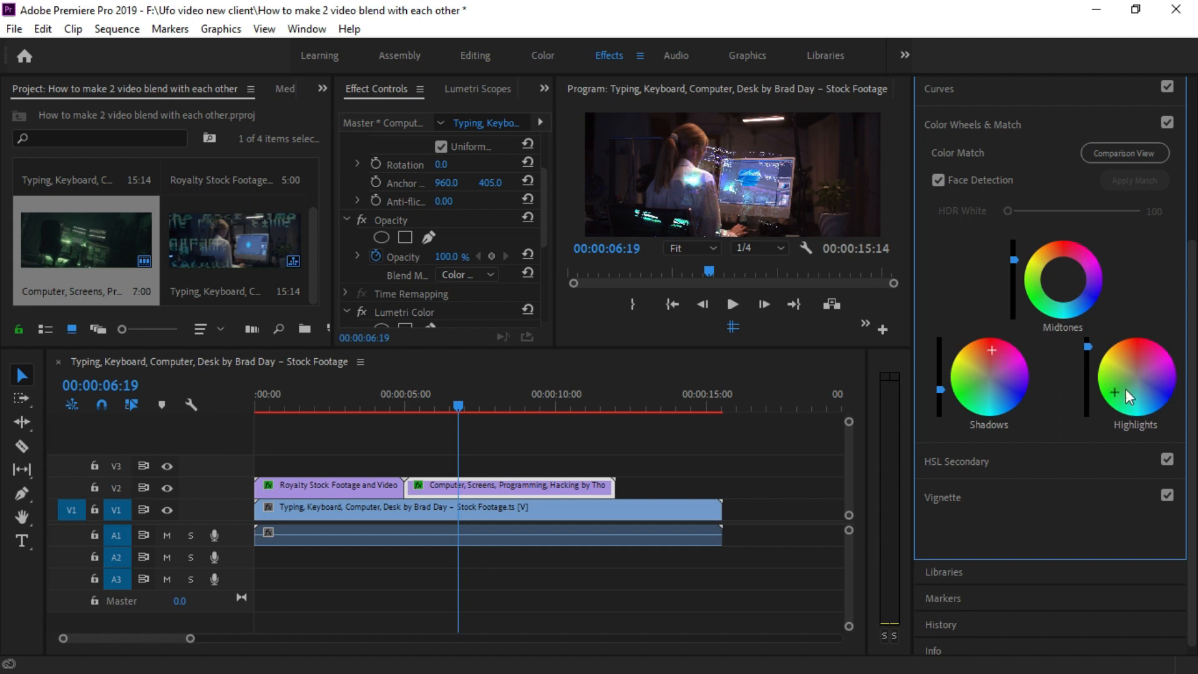
left_click_drag(1147, 394, 1159, 391)
left_click_drag(1009, 361, 984, 370)
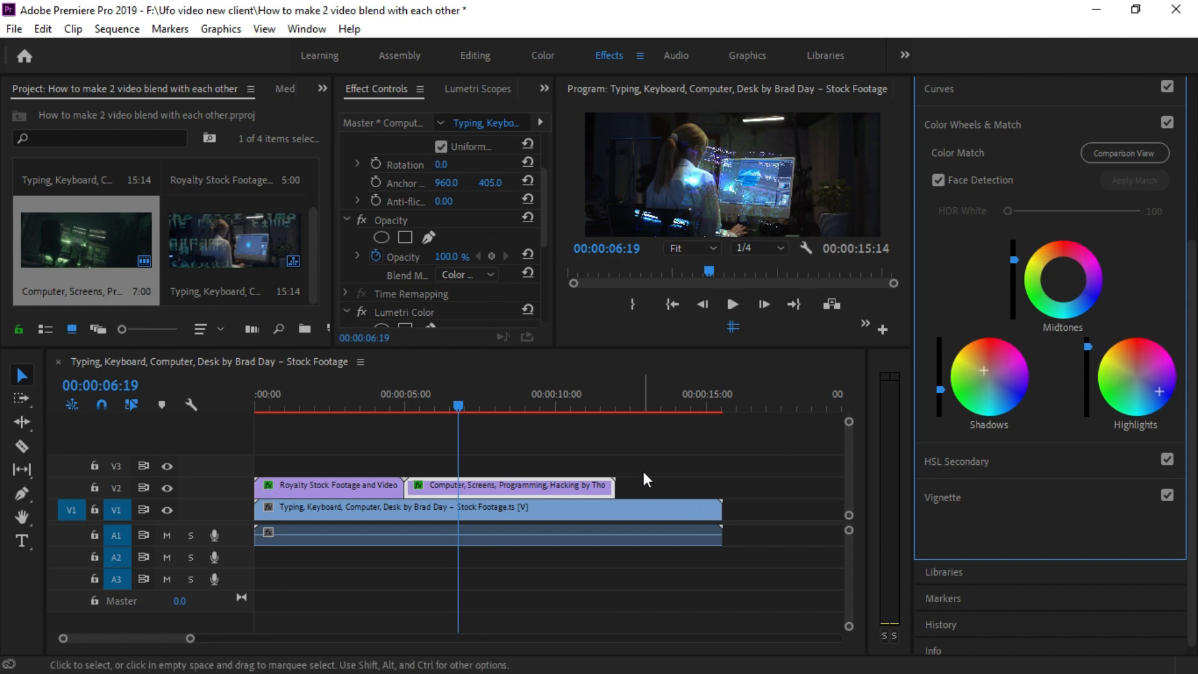
Deselect the clips and move the playhead to 00:00:04:11 to review the blend.
left_click(604, 488)
left_click(704, 465)
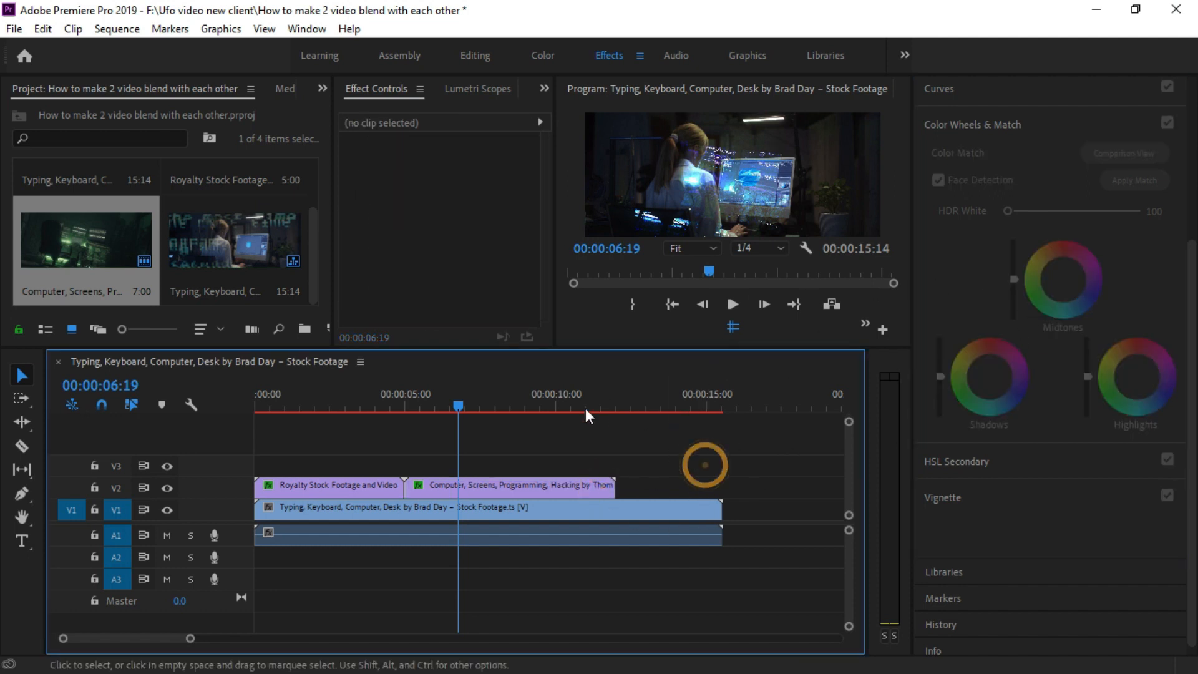
left_click_drag(395, 412, 388, 412)
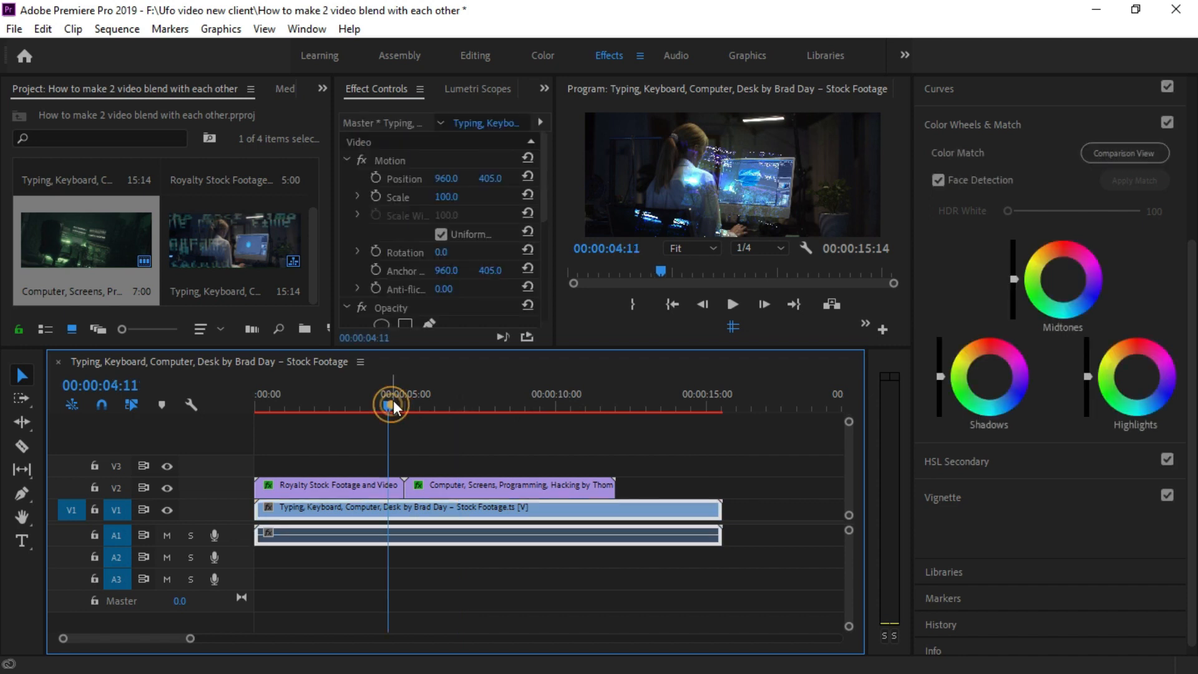
left_click(448, 455)
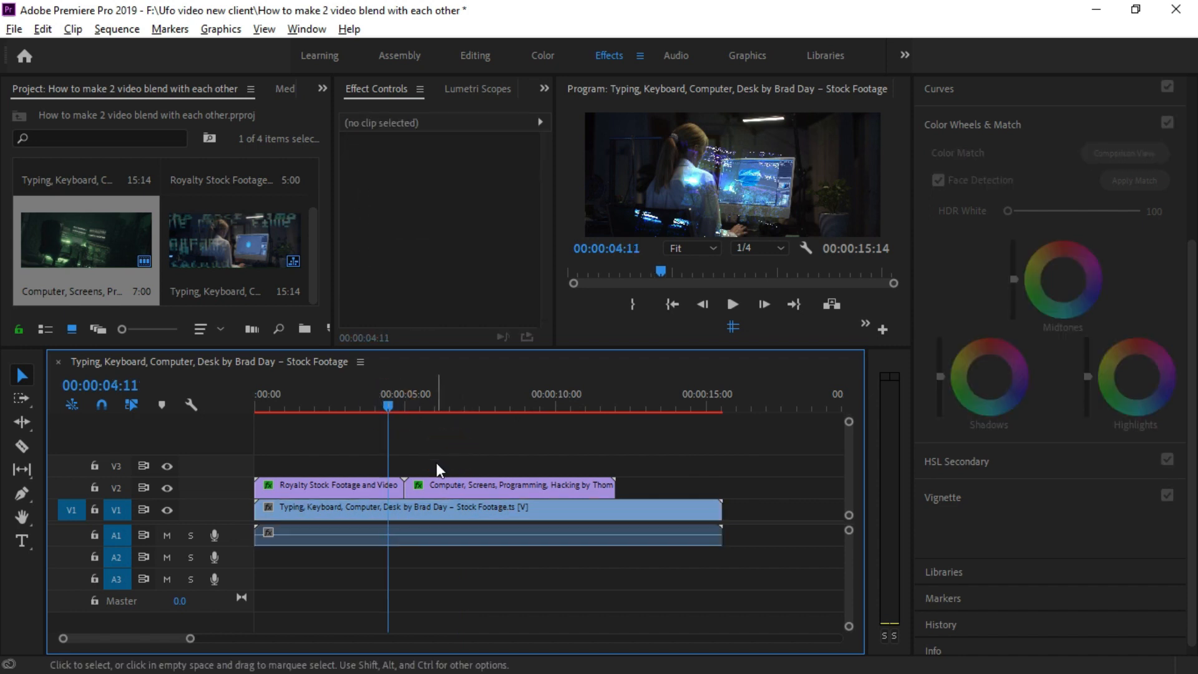
scroll(436, 462, "up", 2)
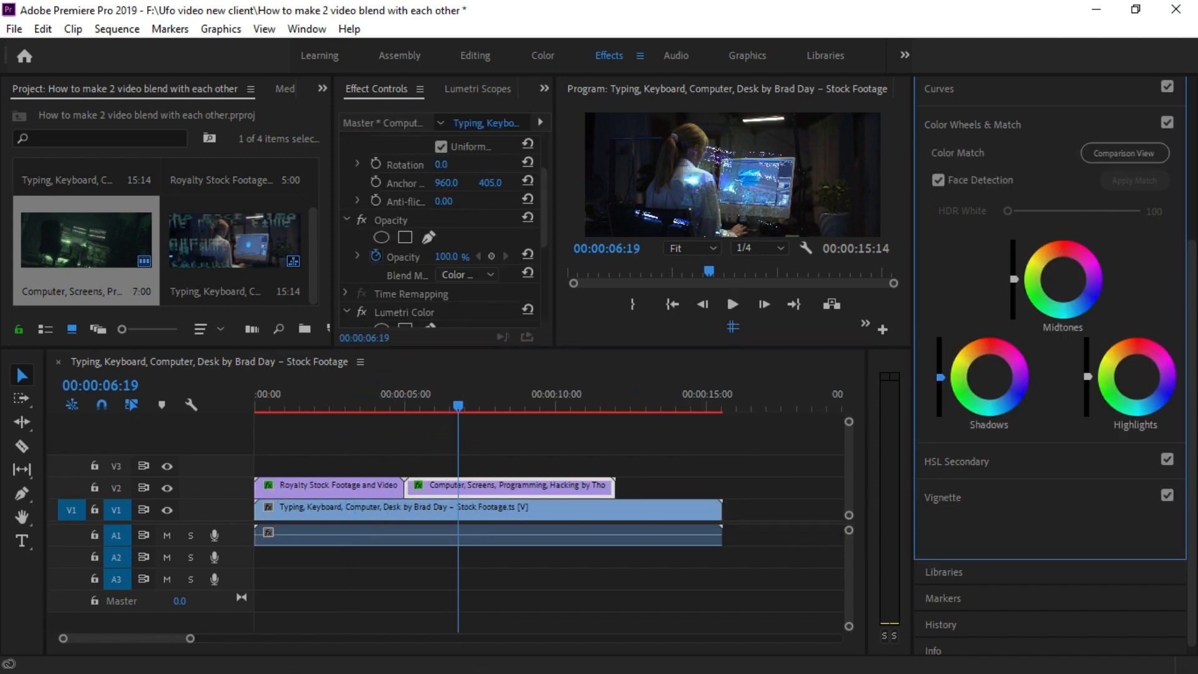
Darken the shadows and brighten the midtones and highlights with the color wheels' level sliders at 00:00:06:19.
left_click_drag(940, 378, 940, 389)
left_click(1009, 280)
left_click_drag(1013, 279, 1013, 260)
left_click_drag(1088, 353, 1088, 346)
Tint the highlights blue and the shadows slightly orange with the color wheels, trying green highlights and red shadows on the way.
left_click_drag(1138, 376, 1152, 391)
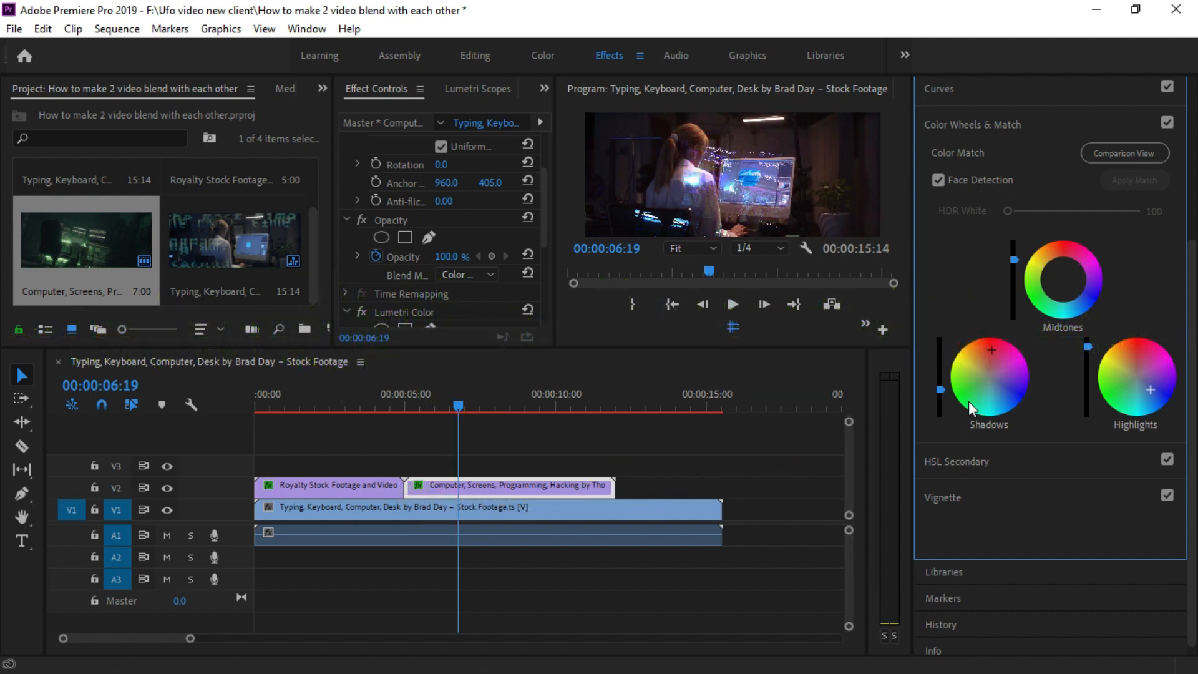
left_click(1114, 393)
left_click(1159, 391)
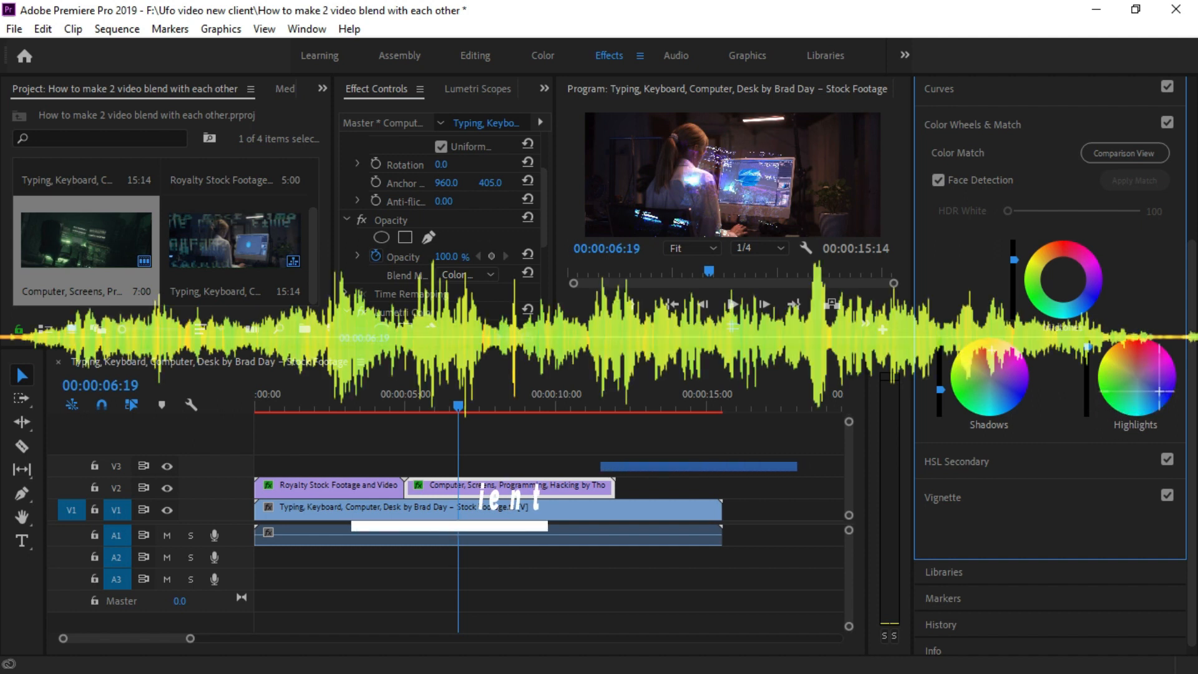
left_click(1005, 355)
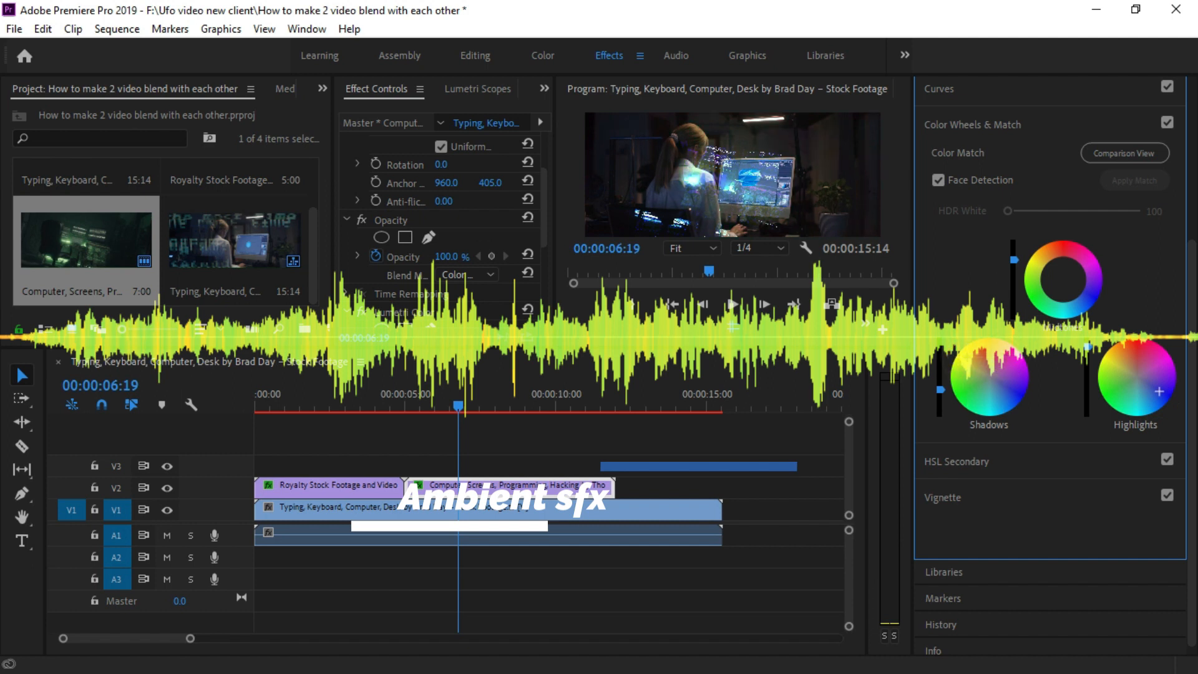
left_click(953, 372)
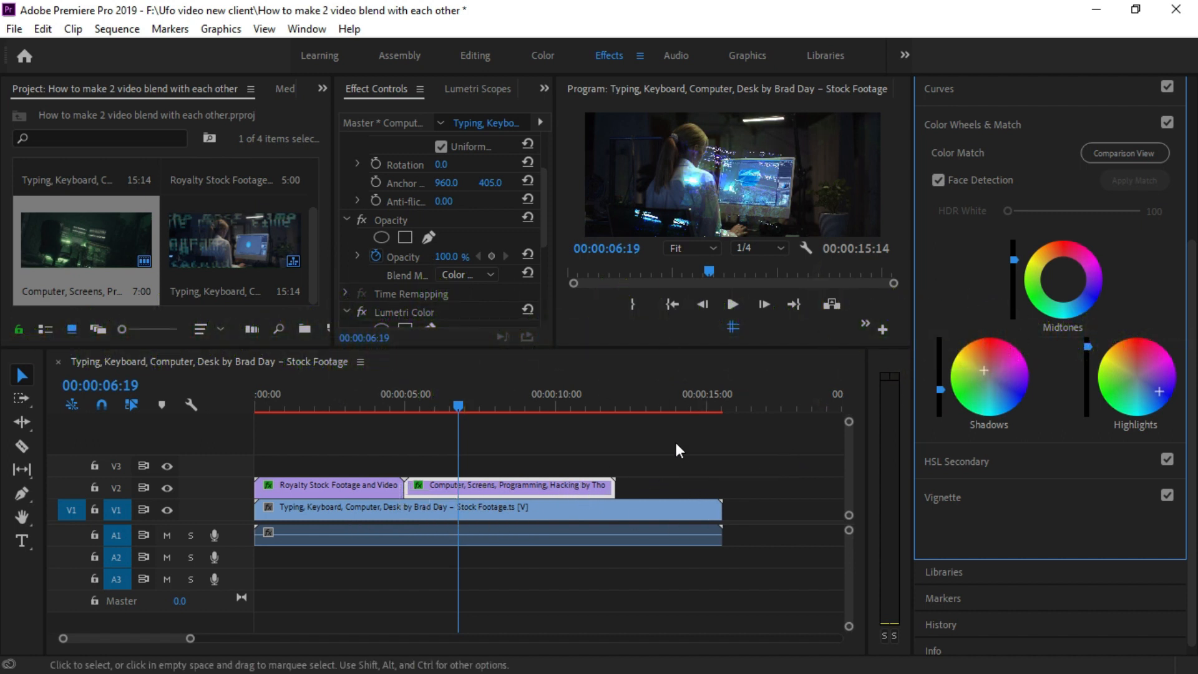
Deselect the clips and move the playhead back over the Royalty Stock Footage clip to review the blend.
left_click(602, 488)
left_click(705, 464)
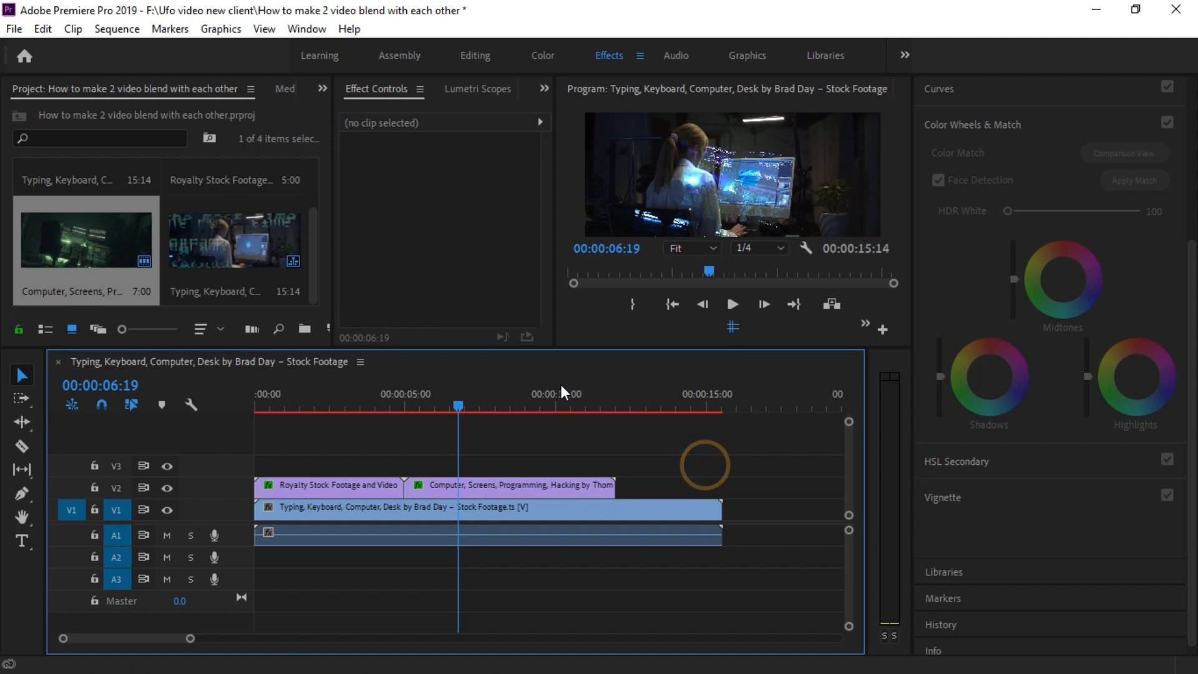
left_click_drag(393, 410, 388, 410)
left_click(447, 452)
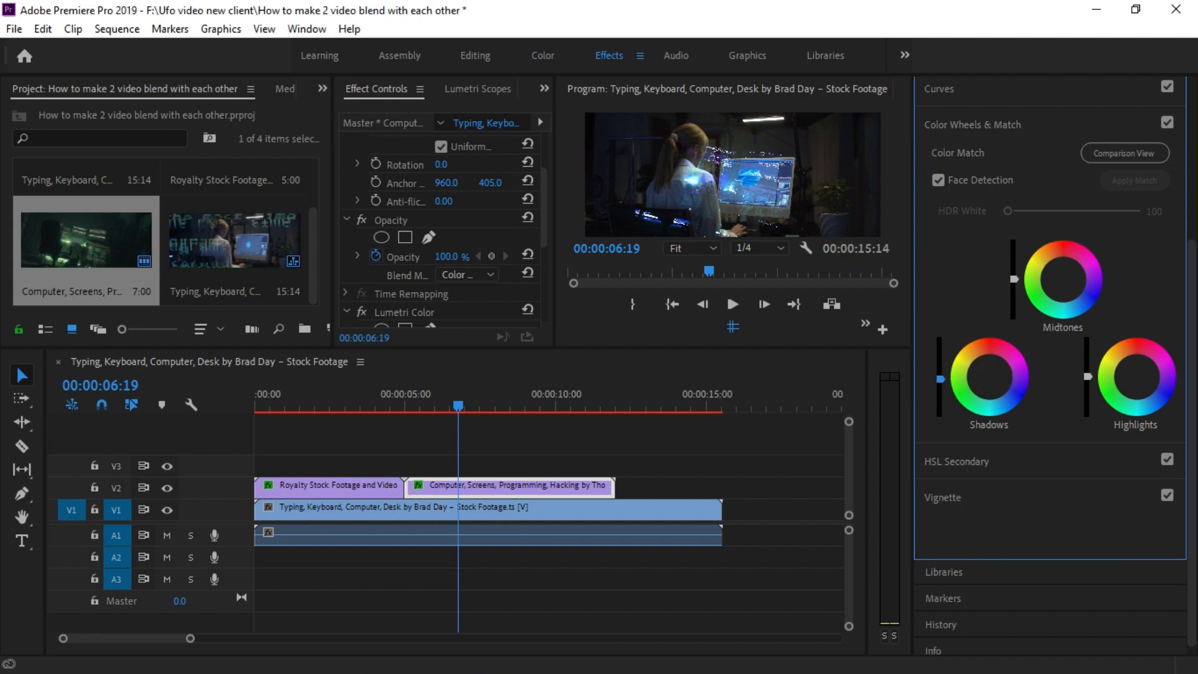
Lower the shadow level, raise the midtone and highlight levels, and tint the highlights blue and the shadows red.
left_click_drag(940, 379, 940, 389)
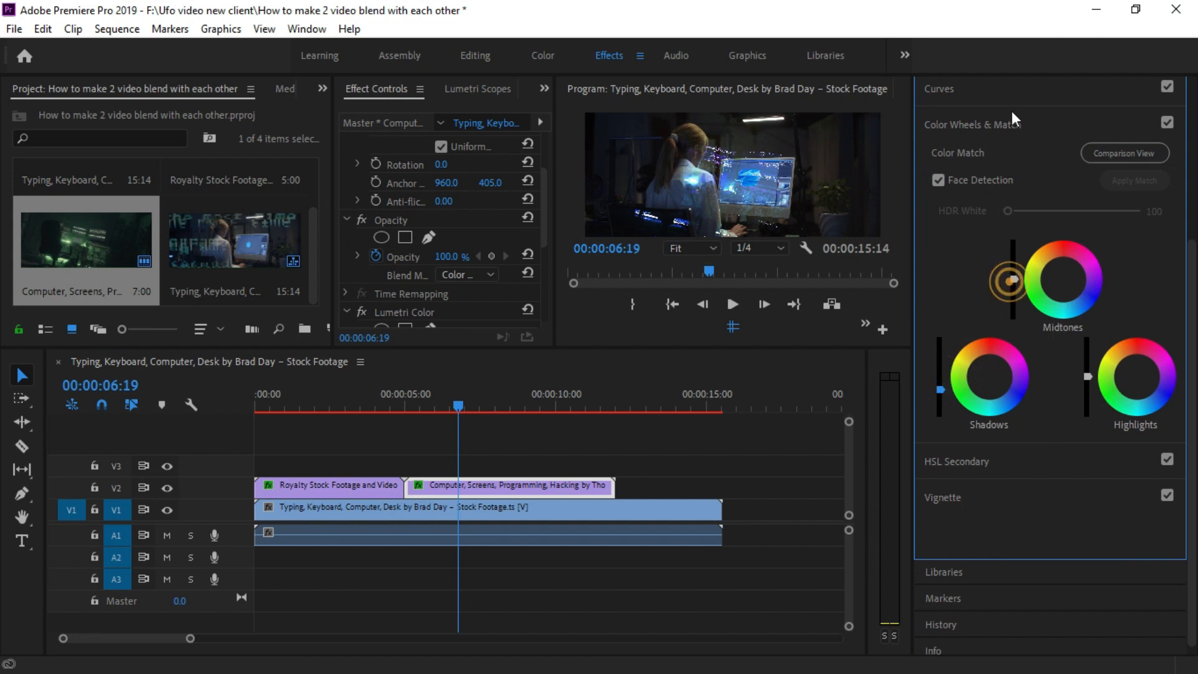
left_click_drag(1013, 279, 1013, 260)
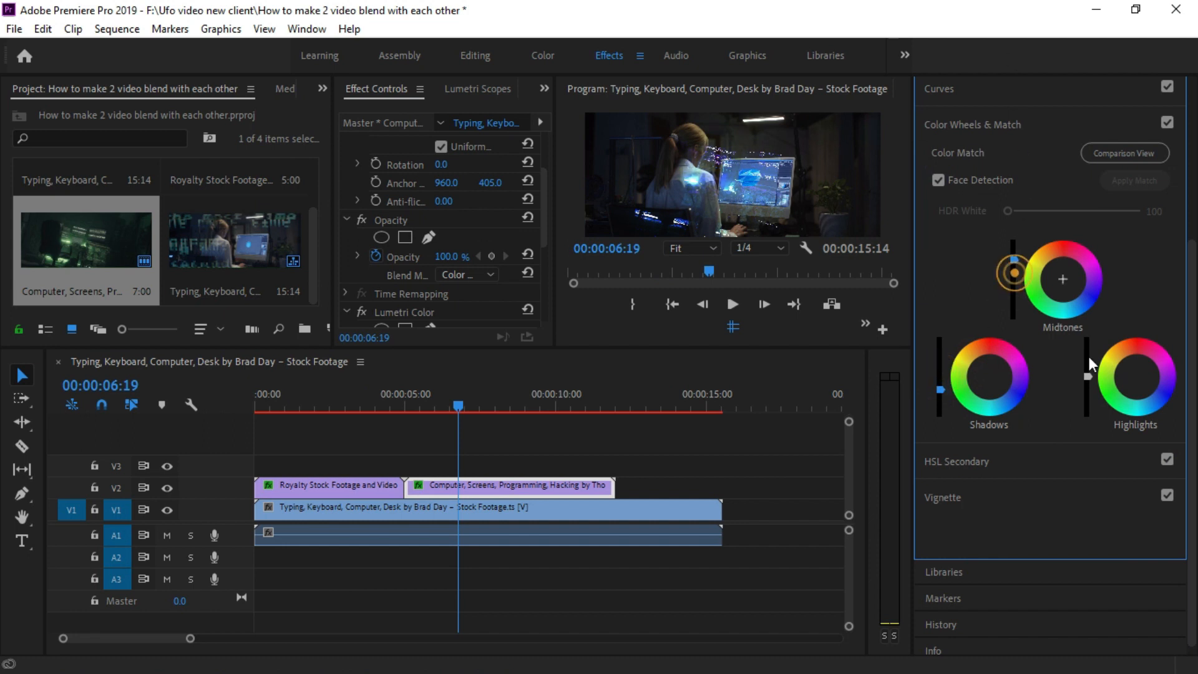
left_click_drag(1088, 376, 1088, 347)
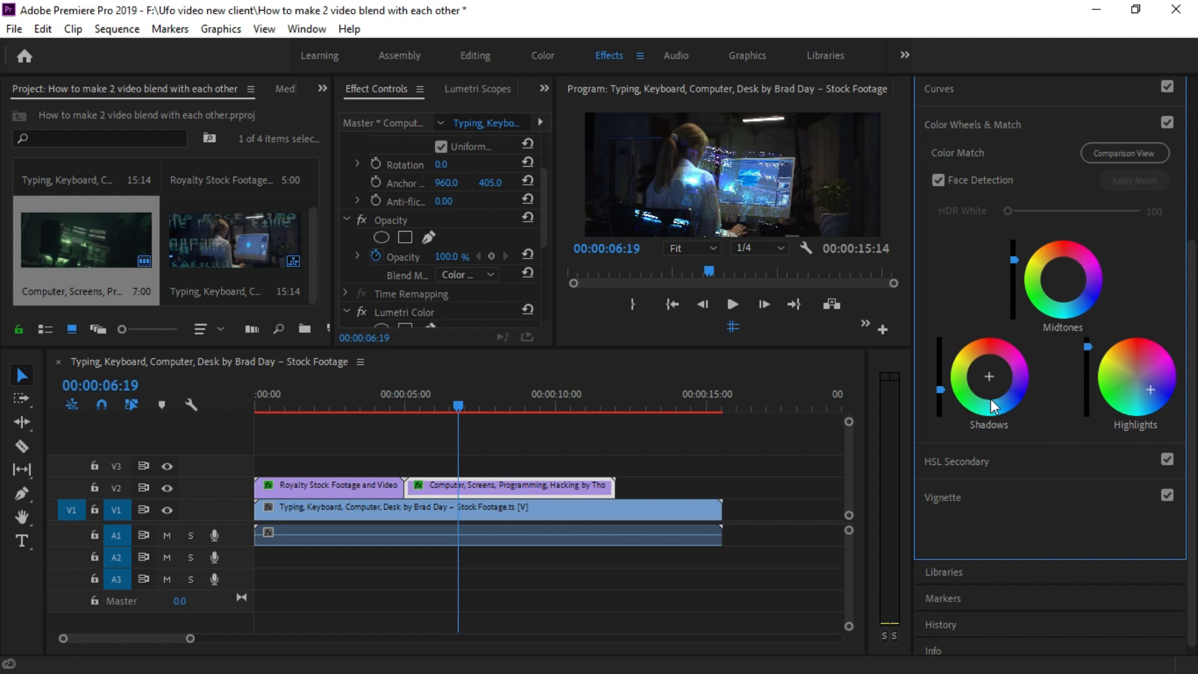
mouse_move(987, 373)
left_mouse_down()
mouse_move(964, 359)
mouse_move(973, 364)
left_mouse_up()
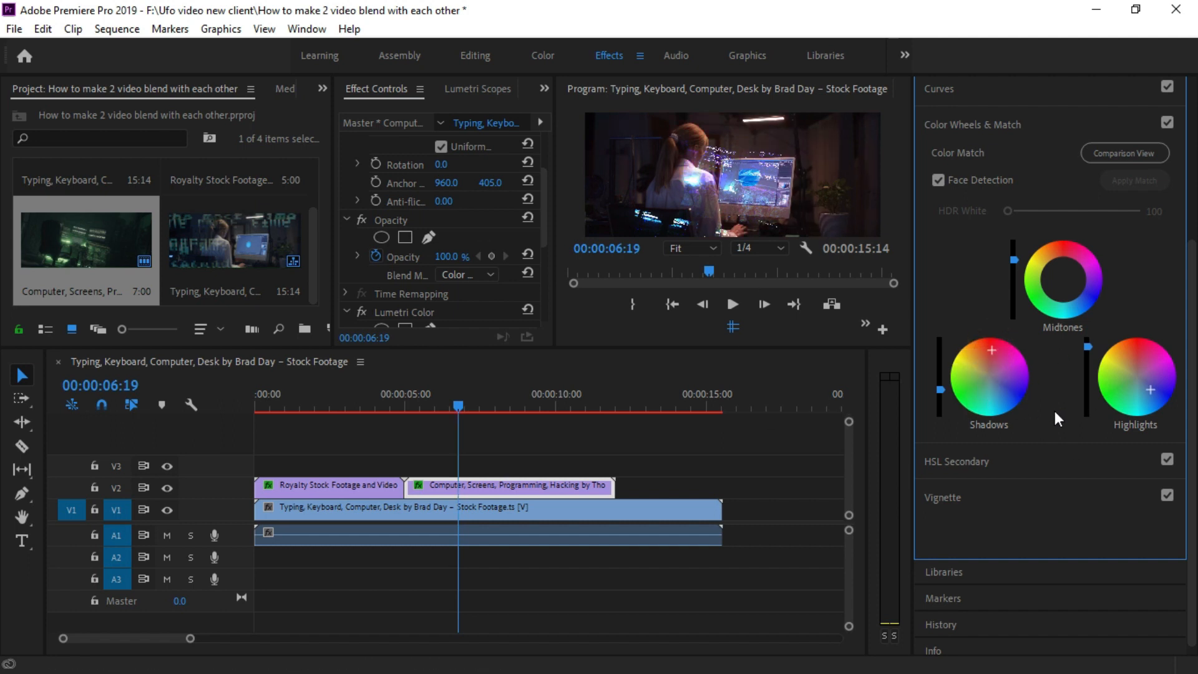
Try green and blue tints on the highlights color wheel, and yellow and green tints on the shadows wheel.
left_click(1114, 393)
left_click(1154, 387)
left_click(1159, 391)
left_click(967, 356)
left_click(961, 388)
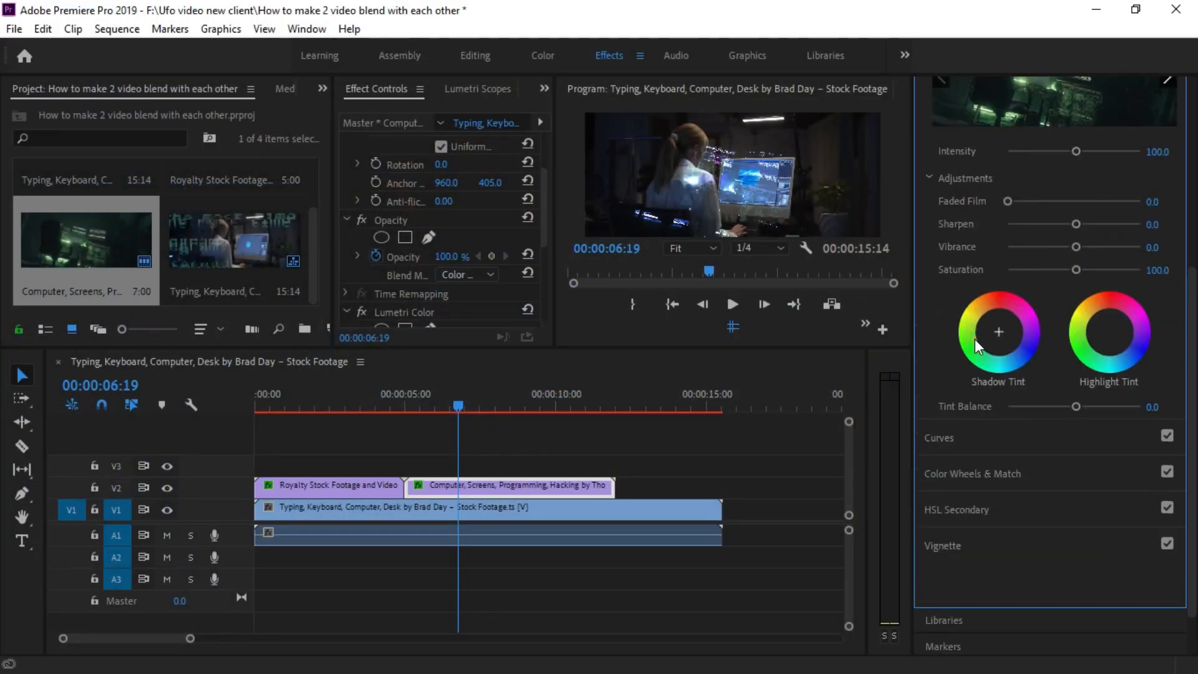
left_click(974, 339)
scroll(1039, 212, "up", 3)
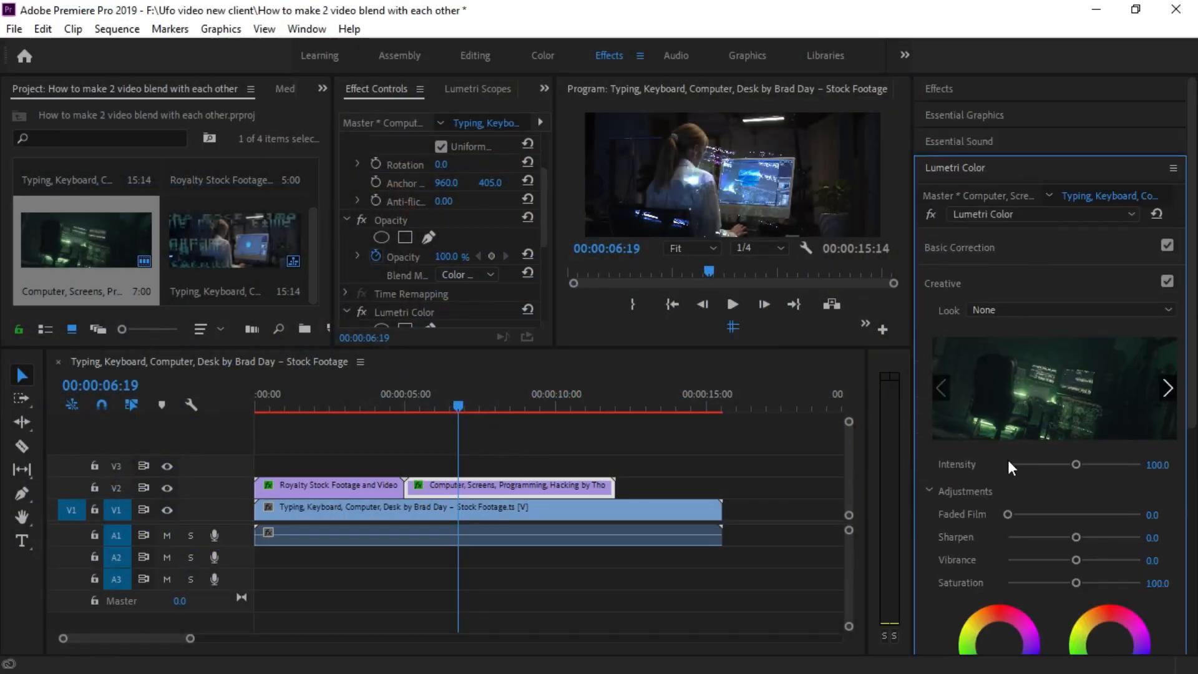
left_click_drag(1007, 341, 1129, 387)
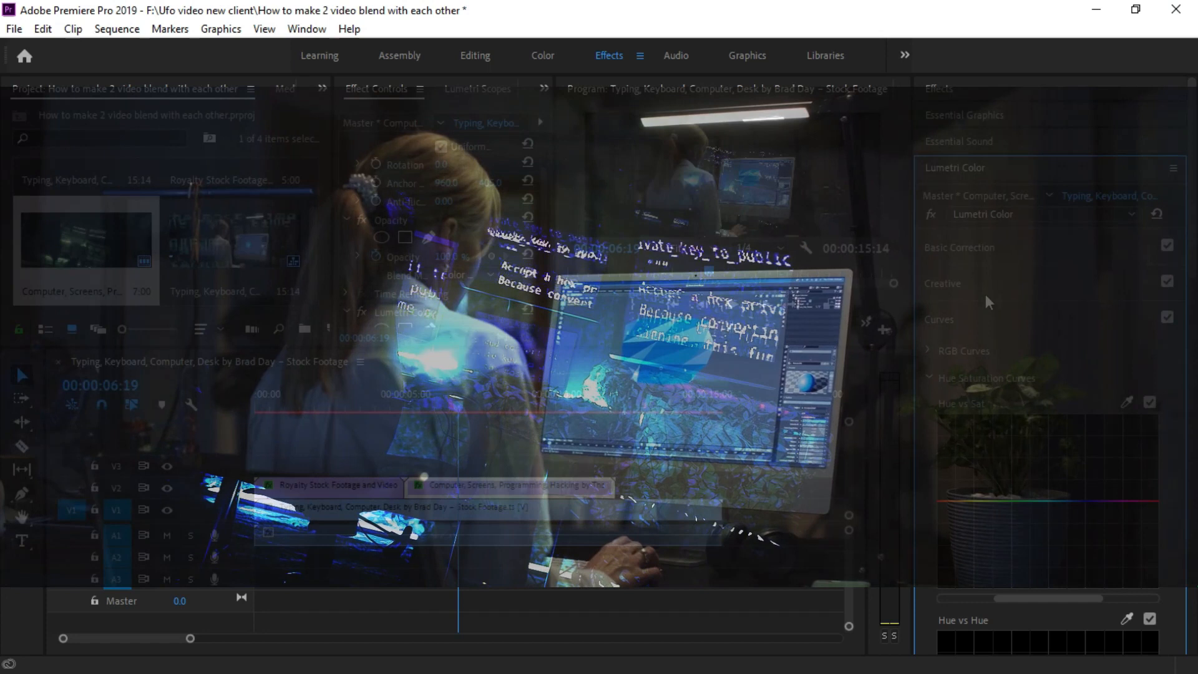
Darken the shadows and raise the midtones and highlights of the Computer, Screens, Programming clip using the Color Wheels & Match level sliders.
left_click(983, 319)
left_click(981, 353)
scroll(1005, 453, "down", 3)
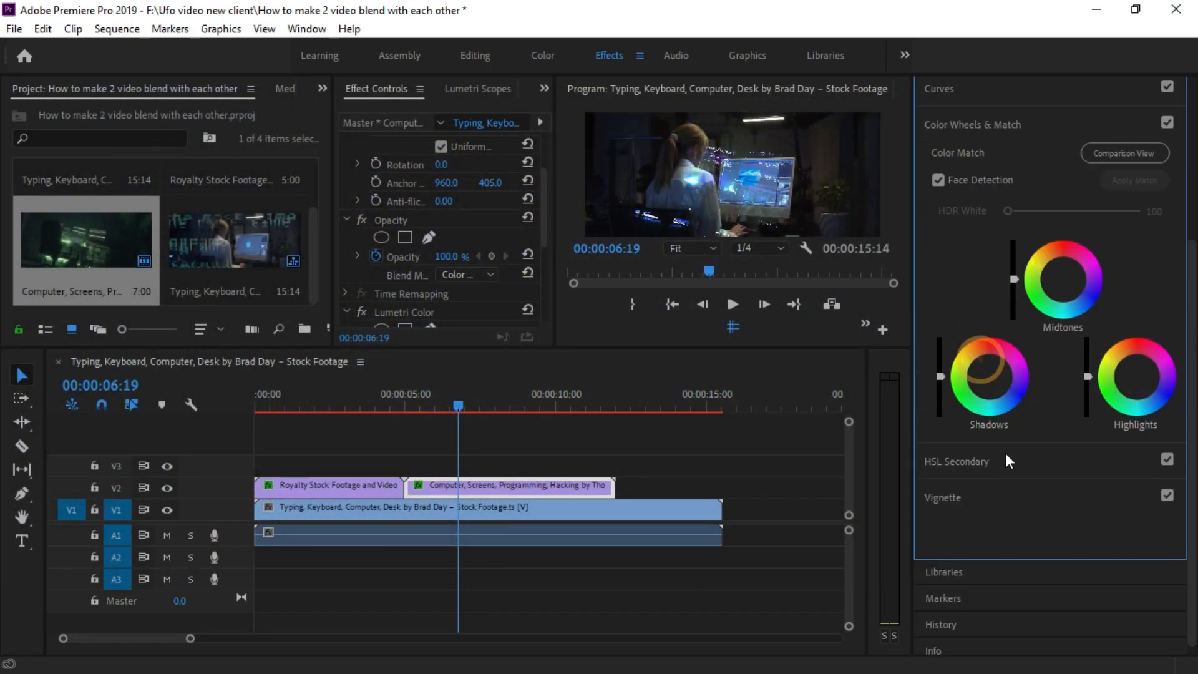
left_click_drag(940, 376, 940, 390)
left_click_drag(1013, 279, 1013, 259)
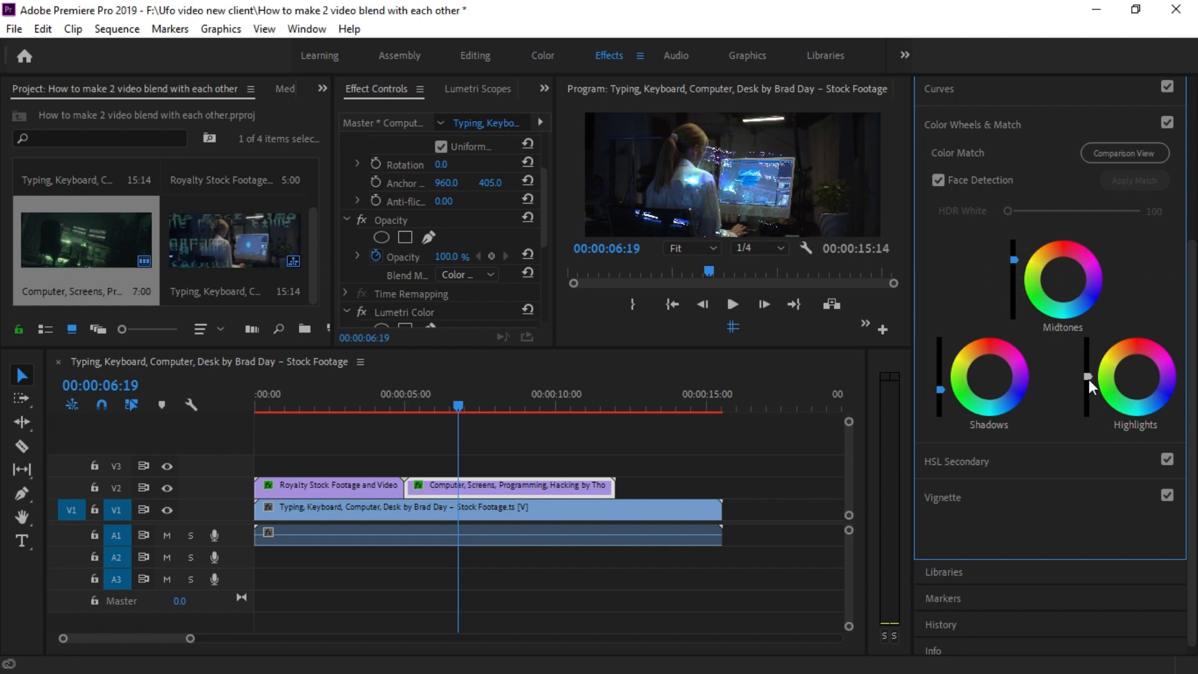
left_click_drag(1087, 376, 1087, 346)
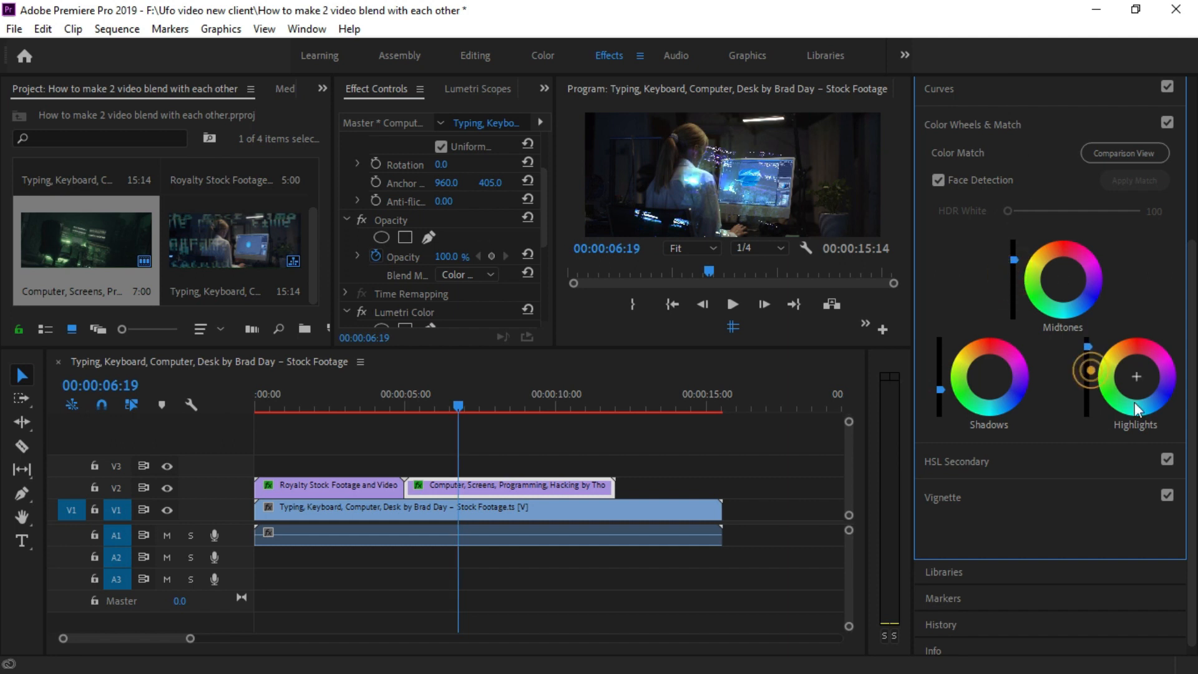